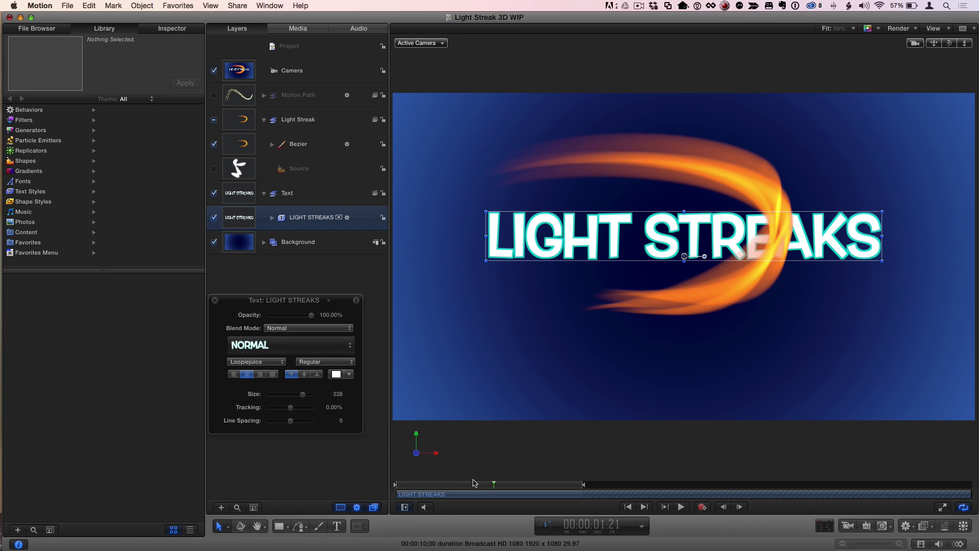
Scrub the playhead back to about 00:00:00:08, before the orange streak appears
{"action": "mouse_move", "coordinate": [475, 487]}
{"action": "left_mouse_down"}
{"action": "mouse_move", "coordinate": [412, 487]}
{"action": "mouse_move", "coordinate": [530, 491]}
{"action": "mouse_move", "coordinate": [473, 489]}
{"action": "mouse_move", "coordinate": [494, 490]}
{"action": "left_mouse_up"}
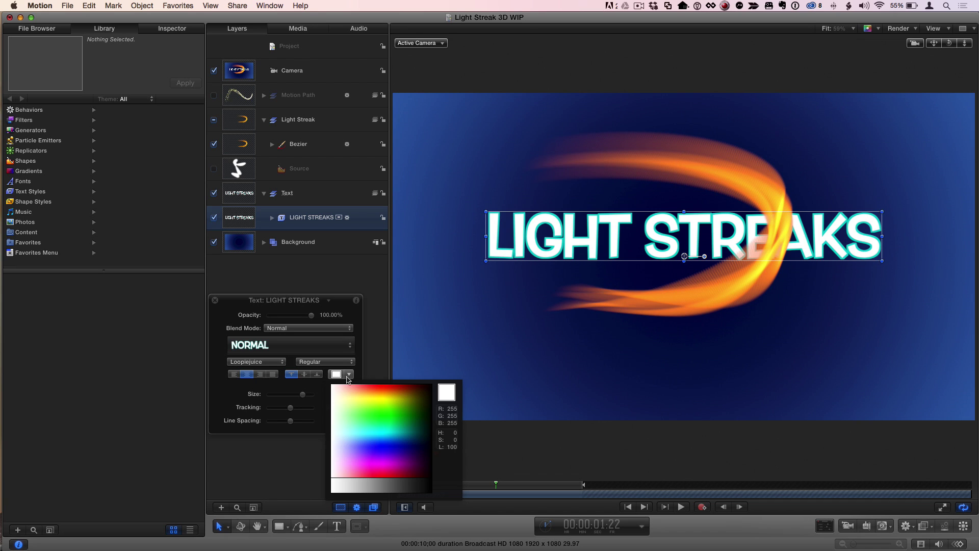
Set the LIGHT STREAKS fill to near-black grey (RGB 16, 16, 16) and scrub back to 01:09
{"action": "left_click", "coordinate": [424, 484]}
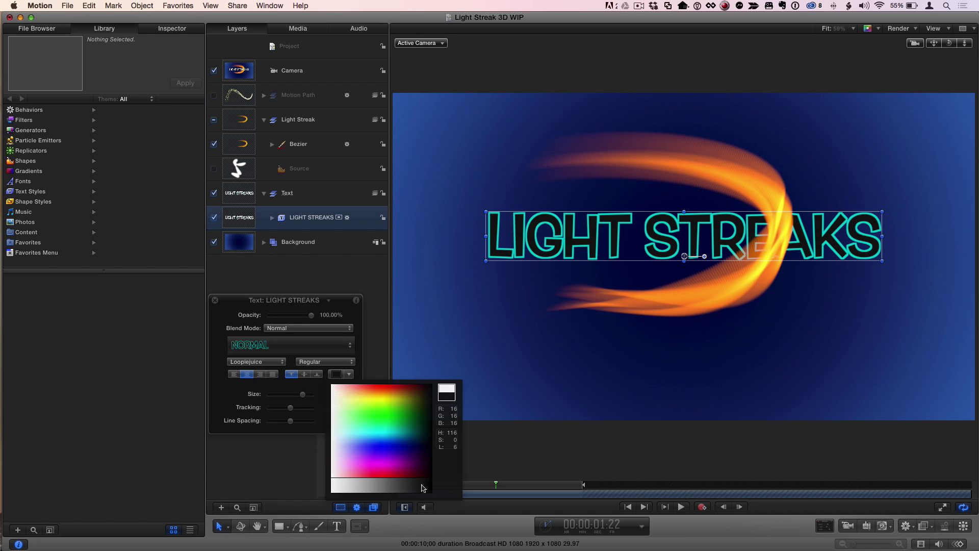
{"action": "left_click_drag", "start_coordinate": [476, 489], "coordinate": [473, 488]}
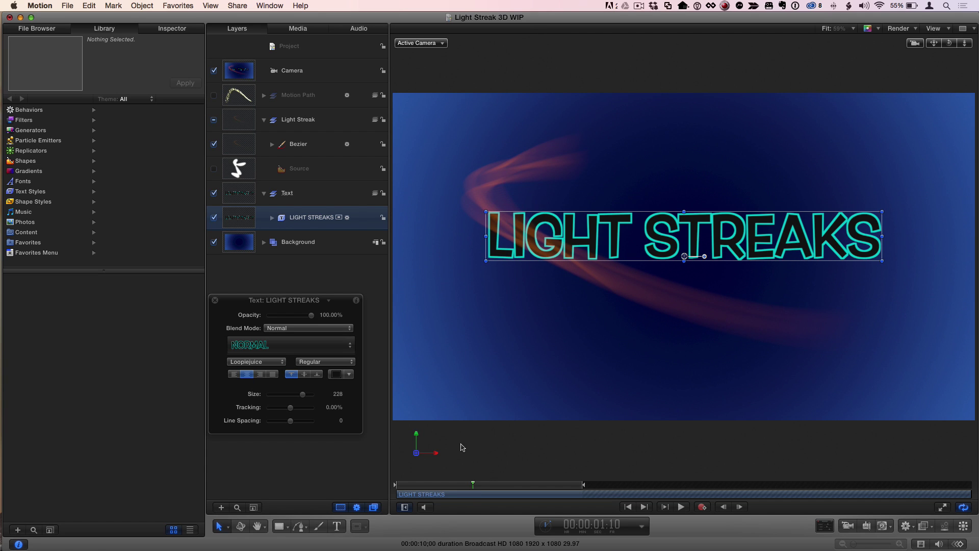
Uncheck the Bezier streak's Sequence Paint behavior, then orbit and reset the view to check the streak
{"action": "left_click", "coordinate": [272, 145]}
{"action": "left_click", "coordinate": [318, 148]}
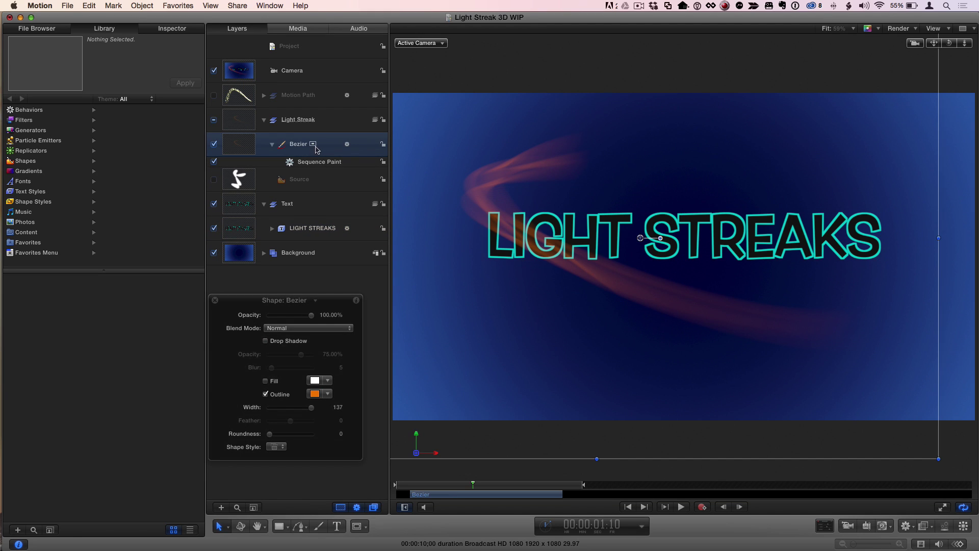
{"action": "left_click", "coordinate": [214, 162]}
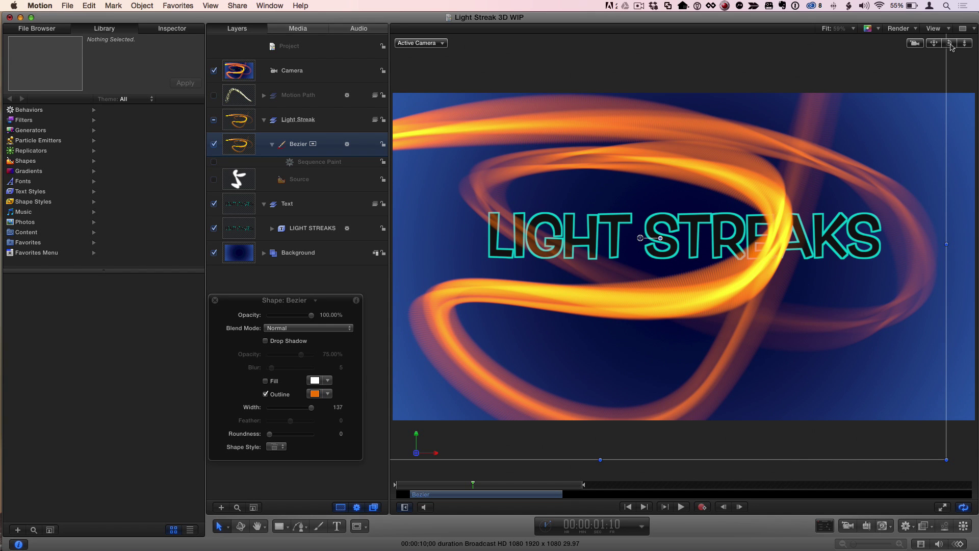
{"action": "mouse_move", "coordinate": [950, 43]}
{"action": "left_mouse_down"}
{"action": "mouse_move", "coordinate": [775, 49]}
{"action": "mouse_move", "coordinate": [951, 47]}
{"action": "left_mouse_up"}
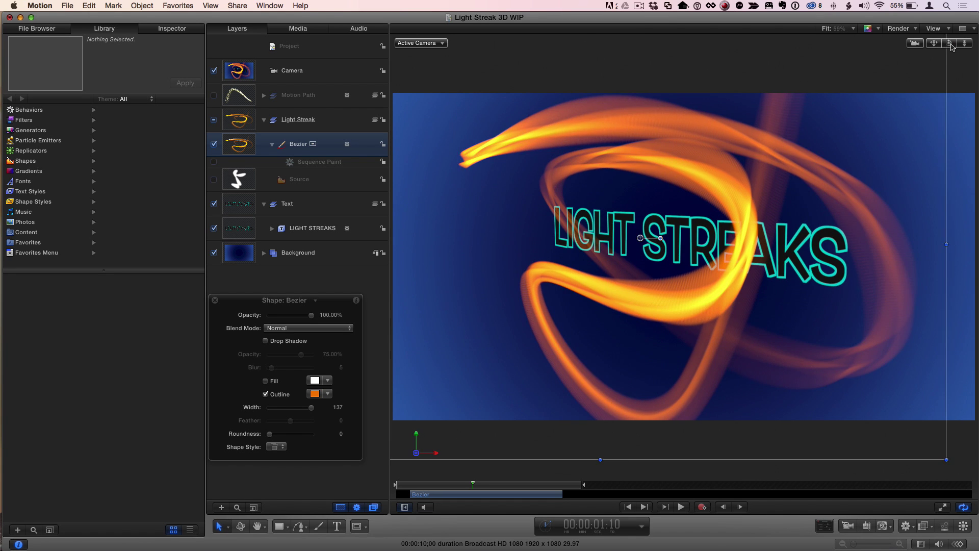
{"action": "double_click", "coordinate": [950, 45]}
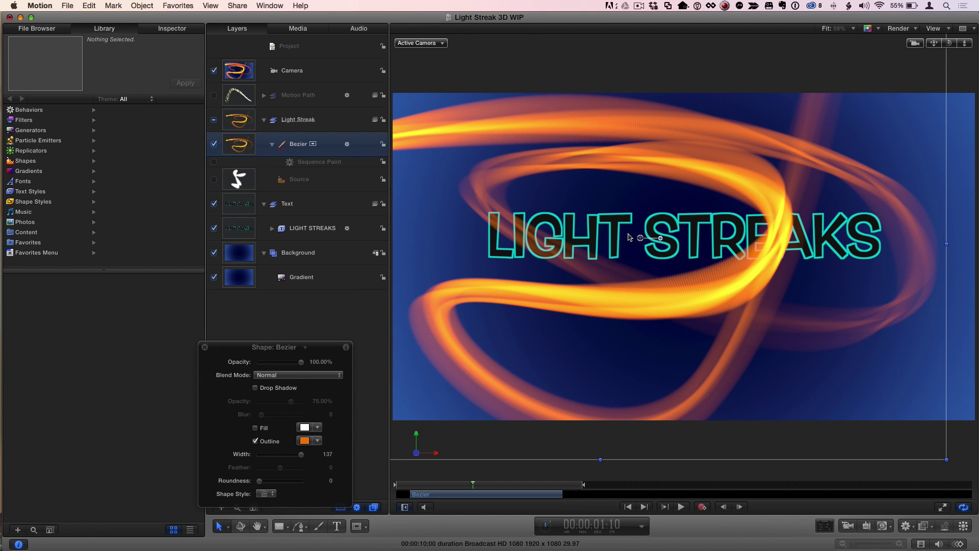
Rotate the light streak around its vertical axis with the 3D Transform tool (Q)
{"action": "key", "text": "q"}
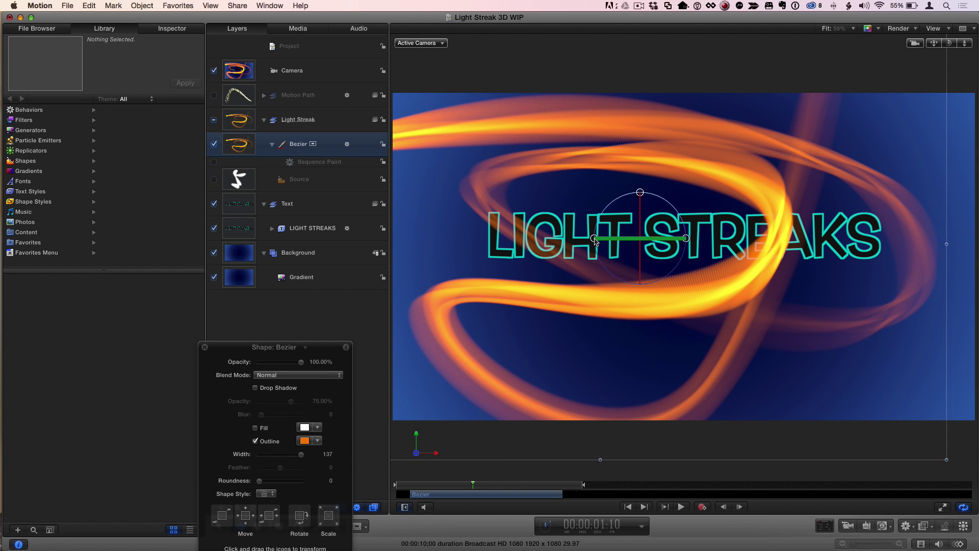
{"action": "left_click_drag", "start_coordinate": [595, 241], "coordinate": [598, 241]}
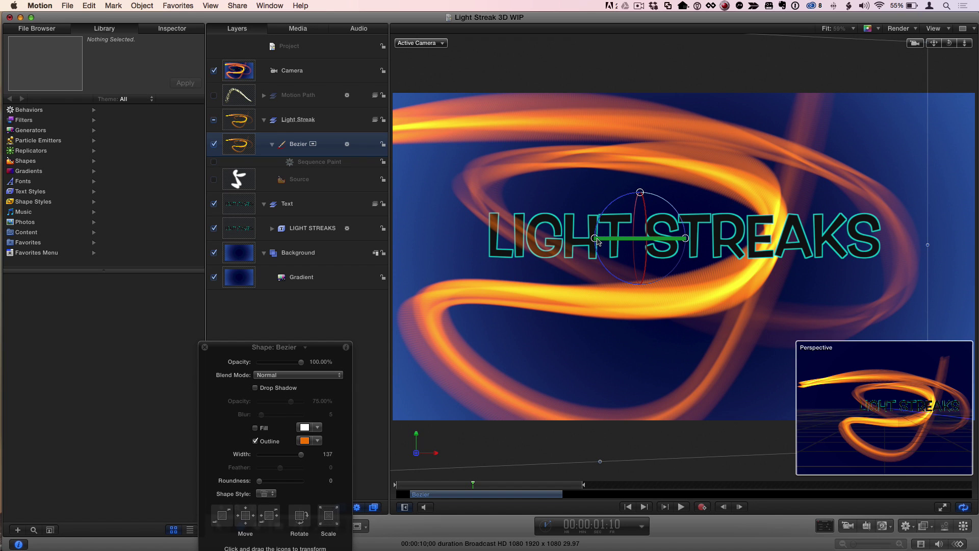
{"action": "left_click_drag", "start_coordinate": [597, 242], "coordinate": [598, 242]}
Select the Gradient background, reset the view head-on, and reselect the Bezier streak
{"action": "left_click", "coordinate": [314, 281]}
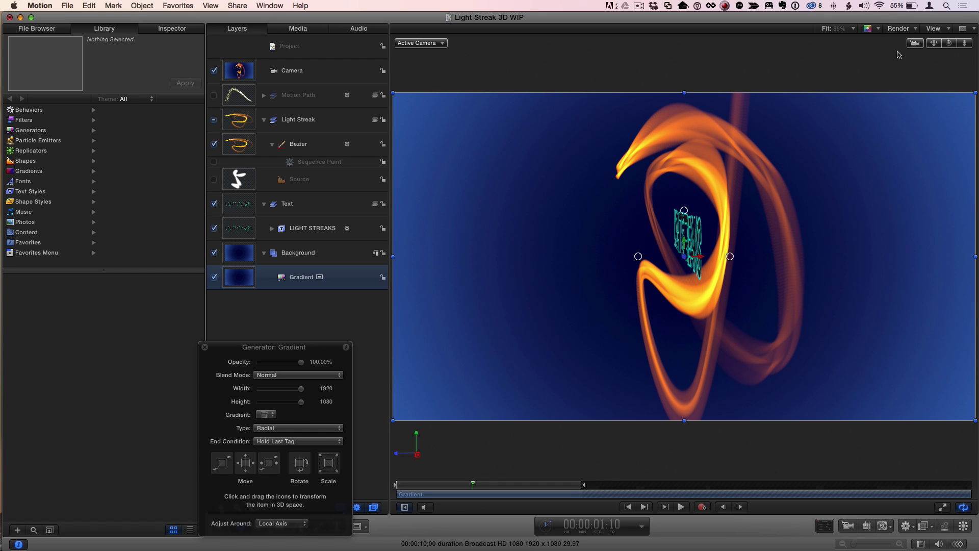
{"action": "double_click", "coordinate": [947, 44]}
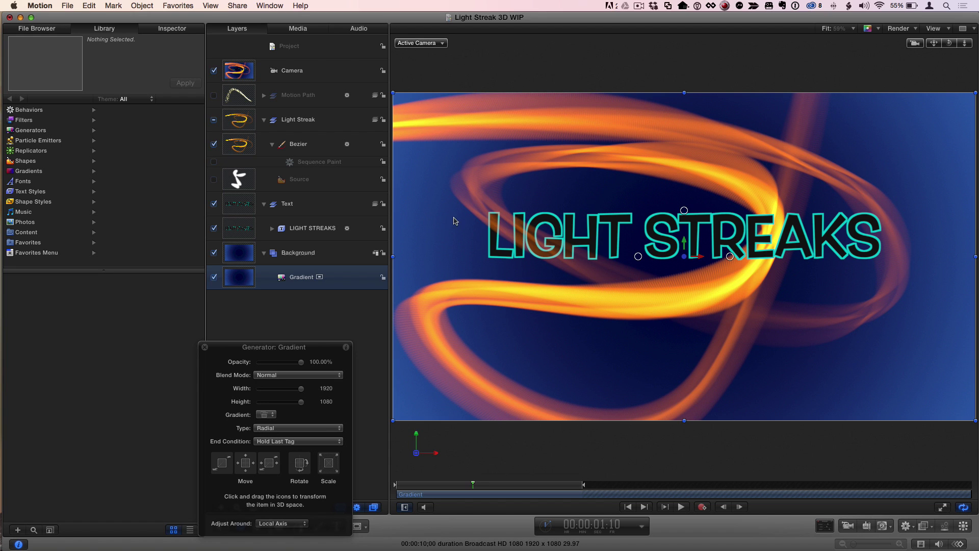
{"action": "left_click", "coordinate": [283, 150]}
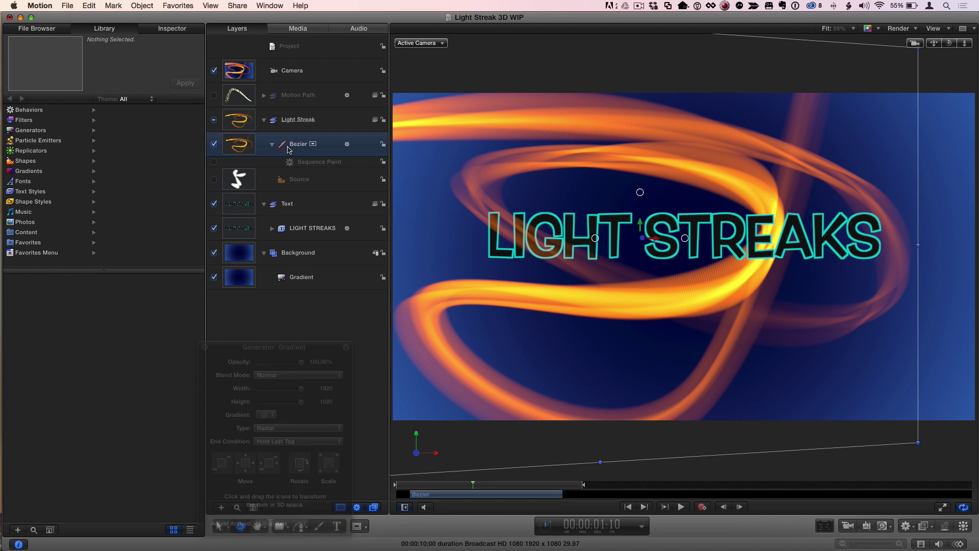
Show the Bezier shape's Stroke settings in the Inspector
{"action": "left_click", "coordinate": [180, 32]}
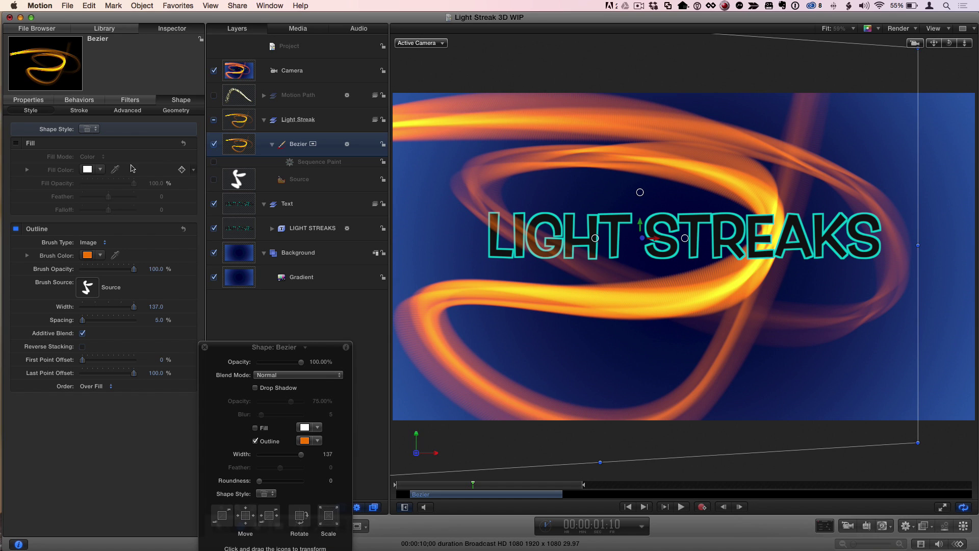
{"action": "left_click", "coordinate": [76, 110]}
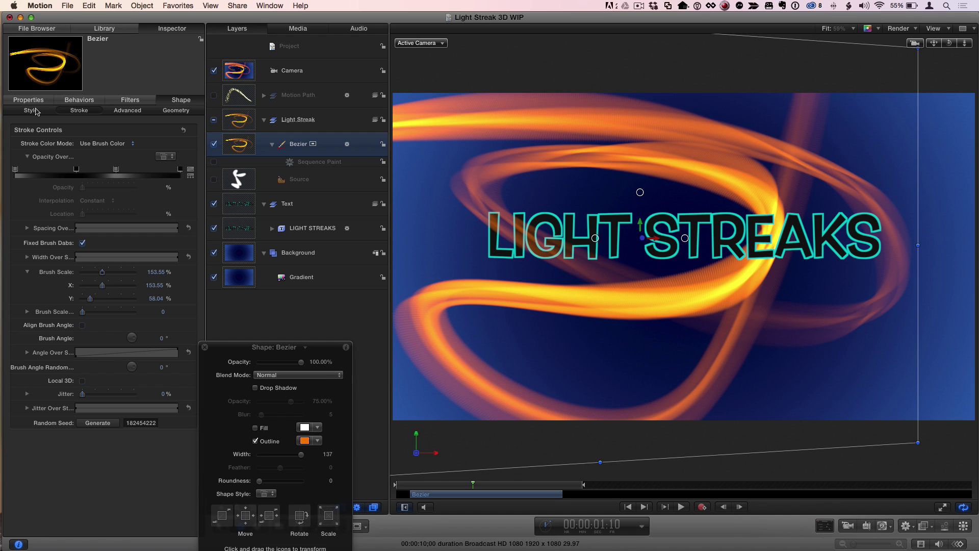
{"action": "left_click", "coordinate": [127, 111]}
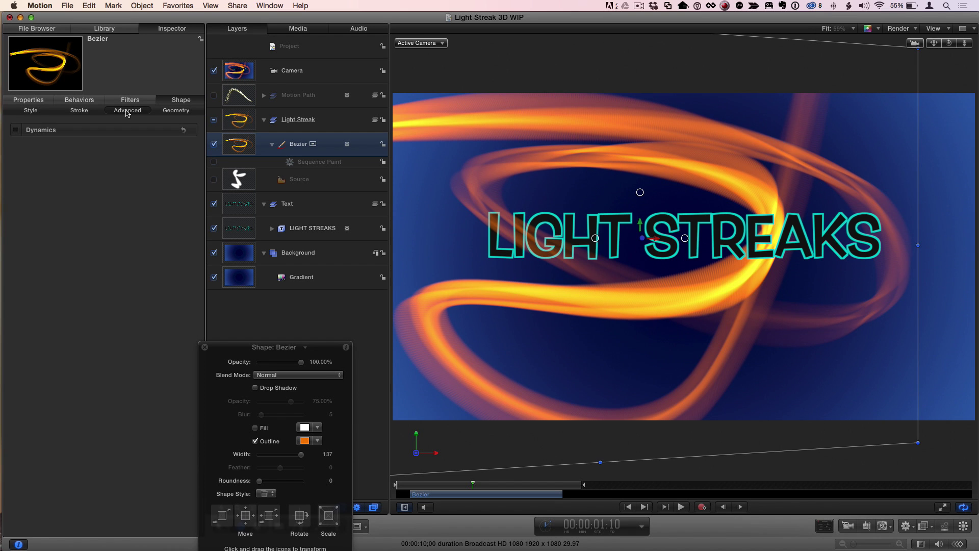
{"action": "left_click", "coordinate": [88, 111]}
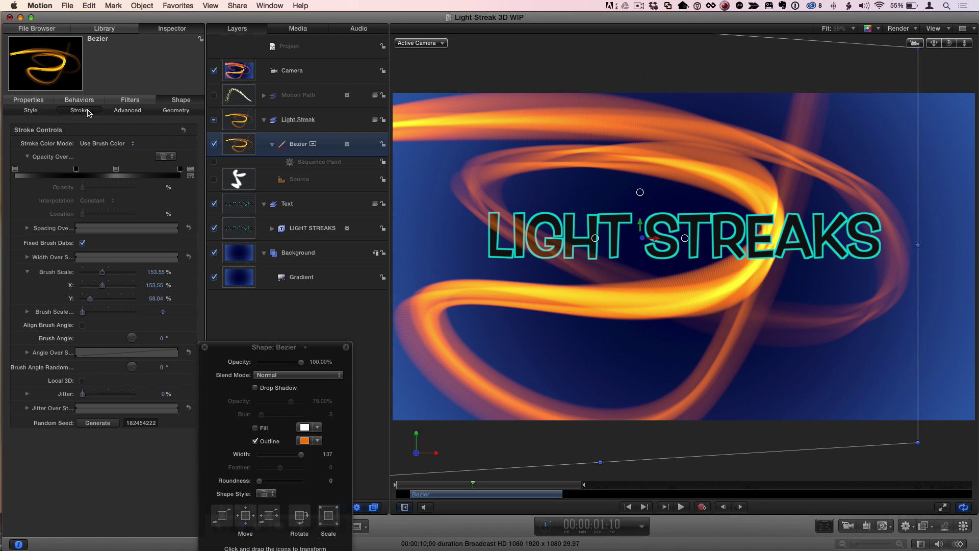
Test Local 3D and Face Camera while orbiting, then reset the view and turn Local 3D off
{"action": "left_click", "coordinate": [82, 380]}
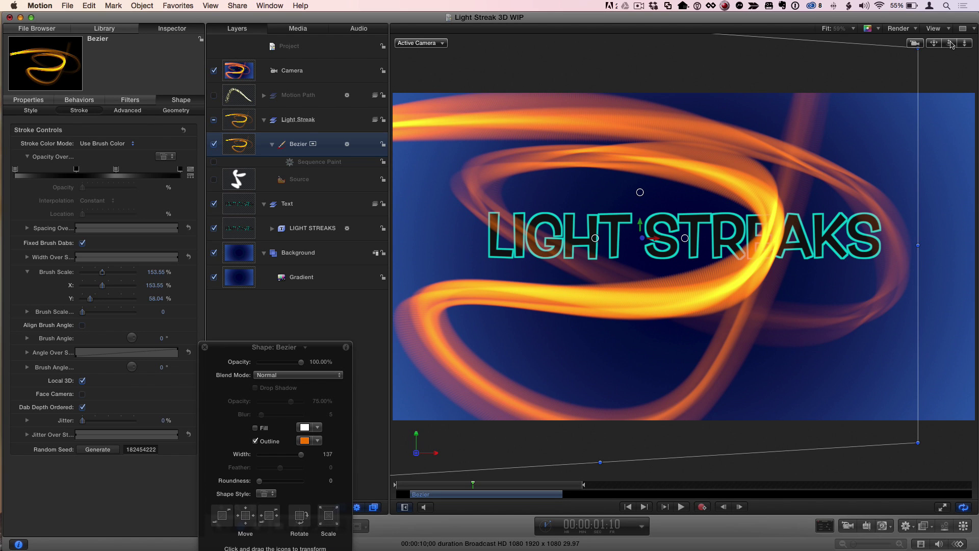
{"action": "left_click_drag", "start_coordinate": [951, 45], "coordinate": [847, 46]}
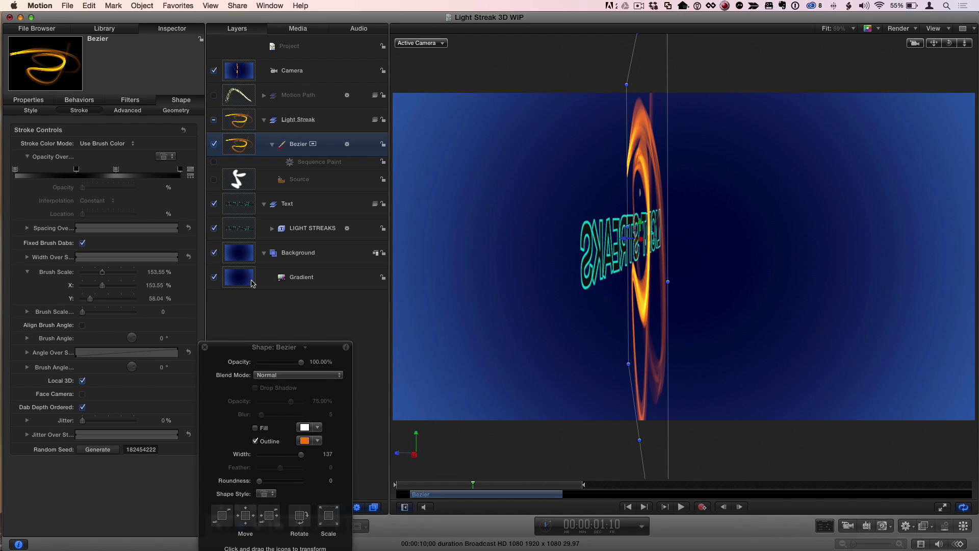
{"action": "left_click", "coordinate": [82, 394]}
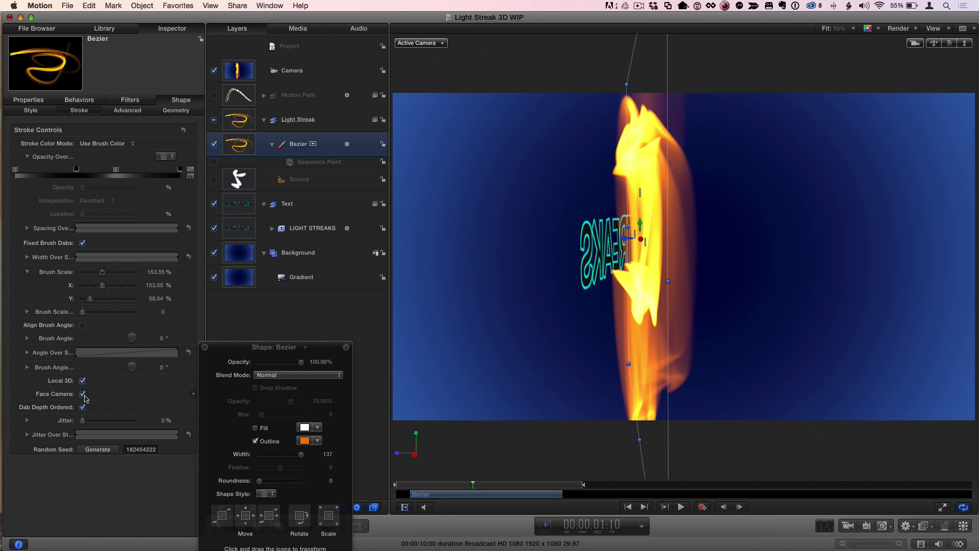
{"action": "left_click", "coordinate": [83, 395]}
{"action": "left_click", "coordinate": [83, 395]}
{"action": "left_click_drag", "start_coordinate": [949, 43], "coordinate": [936, 44]}
{"action": "double_click", "coordinate": [949, 43]}
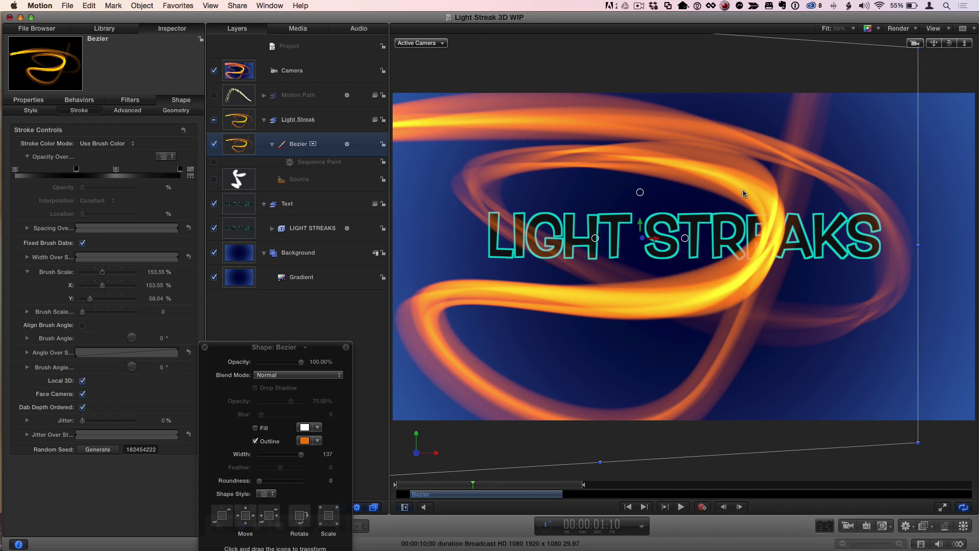
{"action": "left_click", "coordinate": [83, 381]}
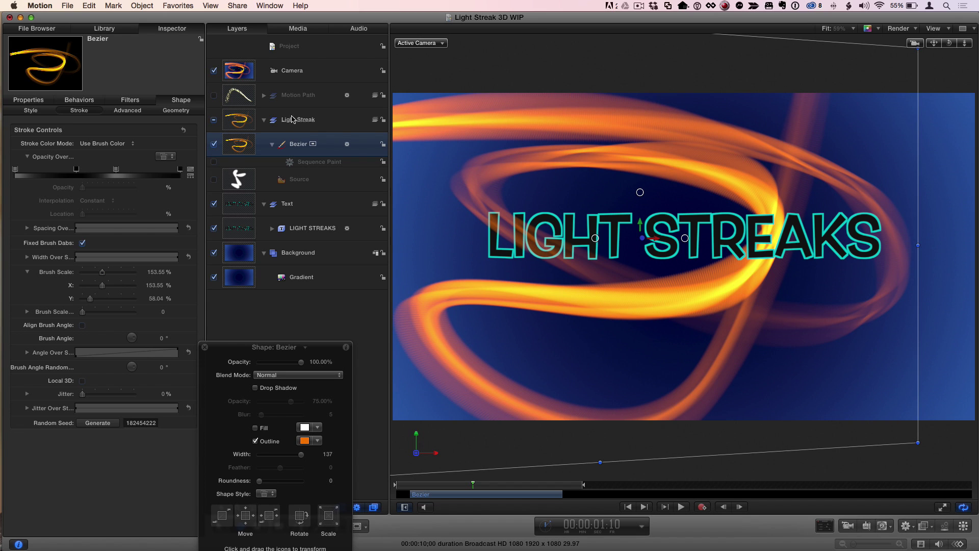
Collapse and hide the Light Streak group, return to the start, and show the Library
{"action": "left_click", "coordinate": [265, 121]}
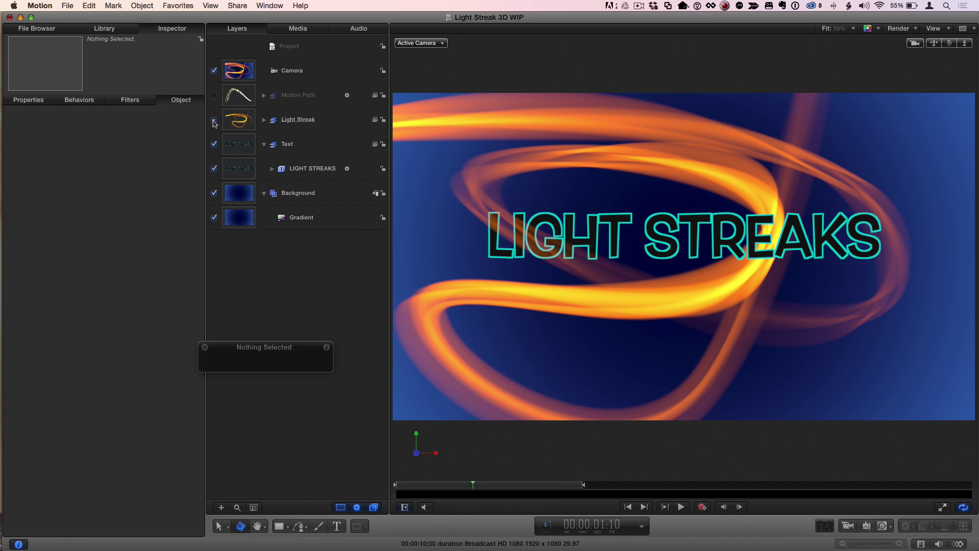
{"action": "left_click", "coordinate": [214, 120]}
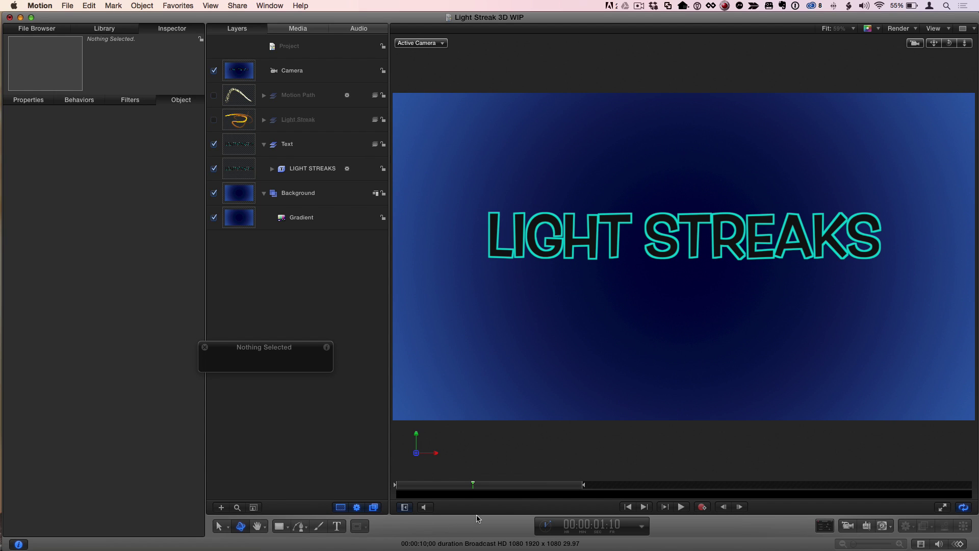
{"action": "key", "text": "Home"}
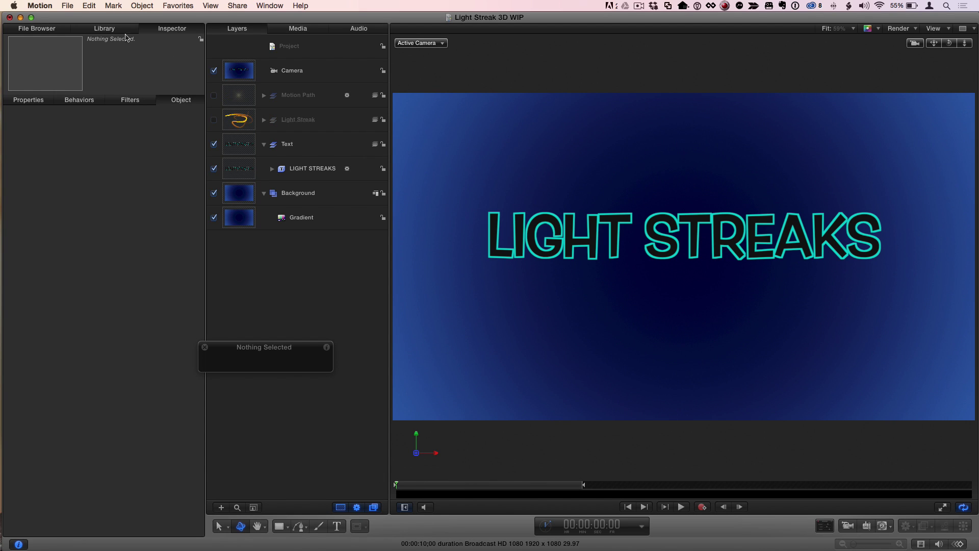
{"action": "left_click", "coordinate": [117, 32]}
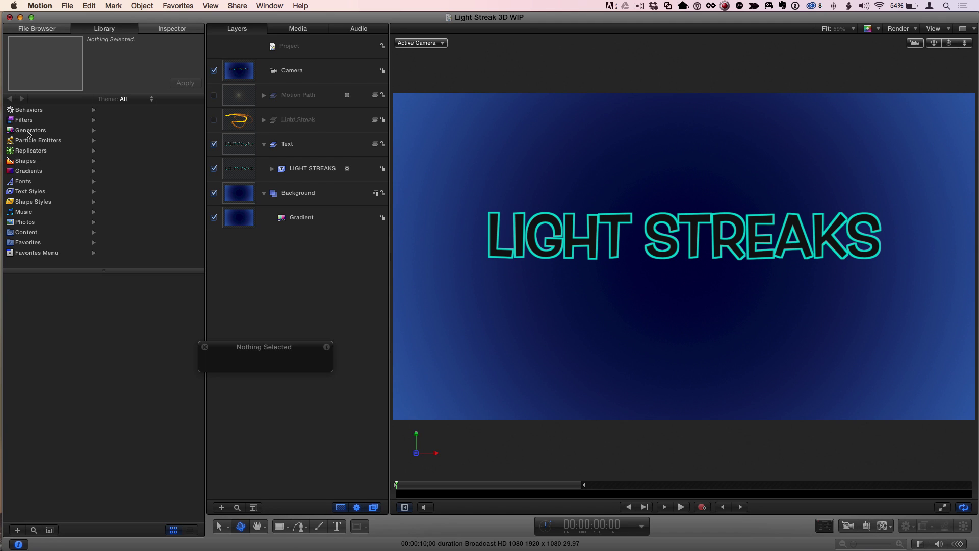
Apply the Magic Dust emitter from Particle Emitters > Sparkles and expand its new group
{"action": "left_click", "coordinate": [28, 141]}
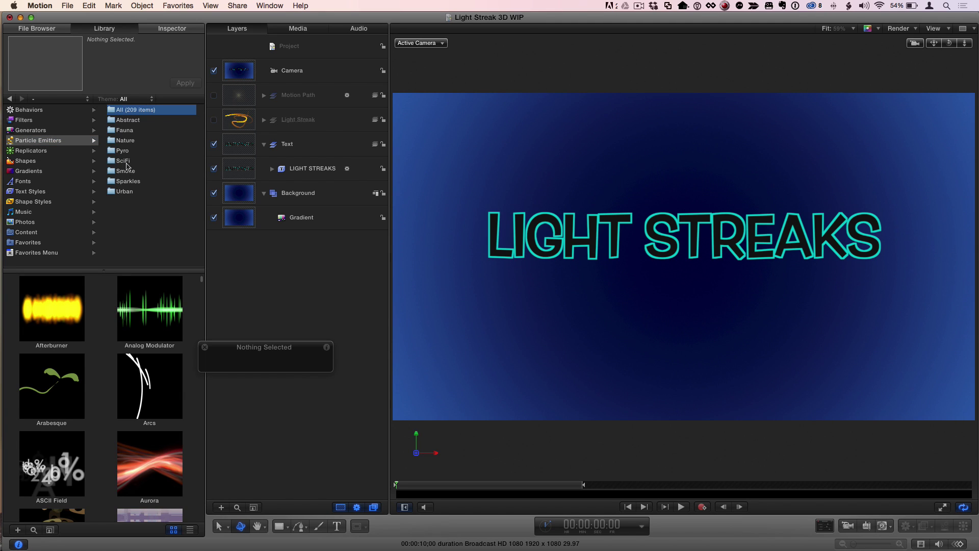
{"action": "left_click", "coordinate": [128, 182]}
{"action": "scroll", "coordinate": [99, 348], "scroll_direction": "down", "scroll_amount": 5}
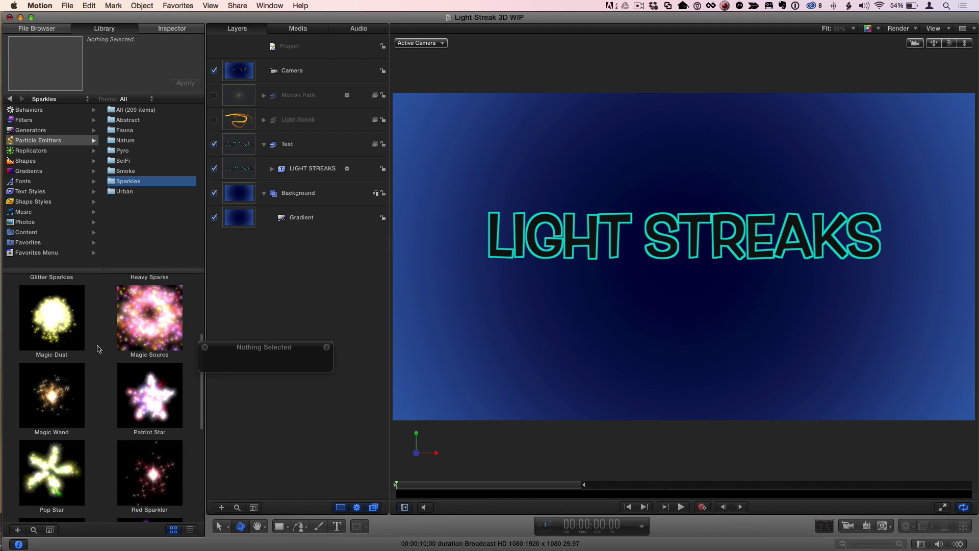
{"action": "left_click", "coordinate": [62, 331]}
{"action": "scroll", "coordinate": [60, 382], "scroll_direction": "up", "scroll_amount": 3}
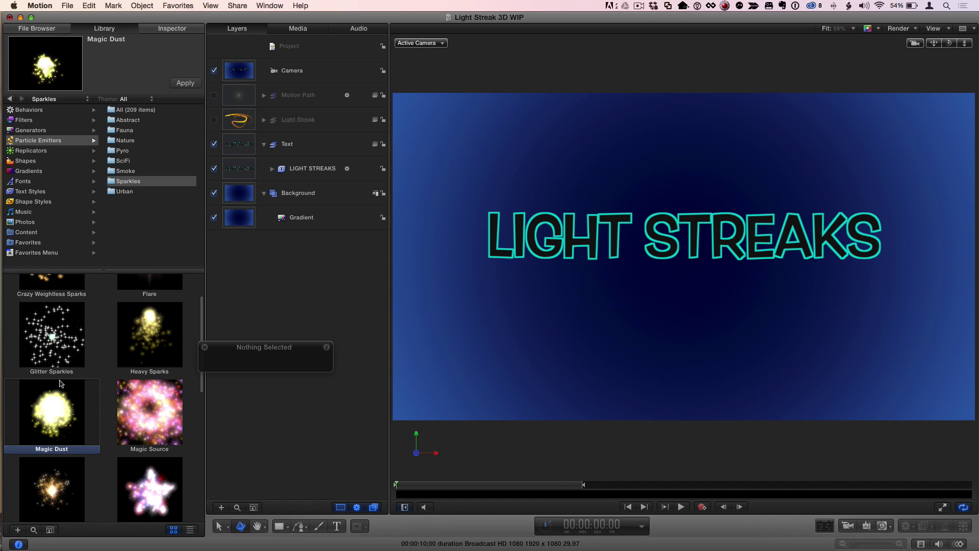
{"action": "left_click", "coordinate": [184, 83]}
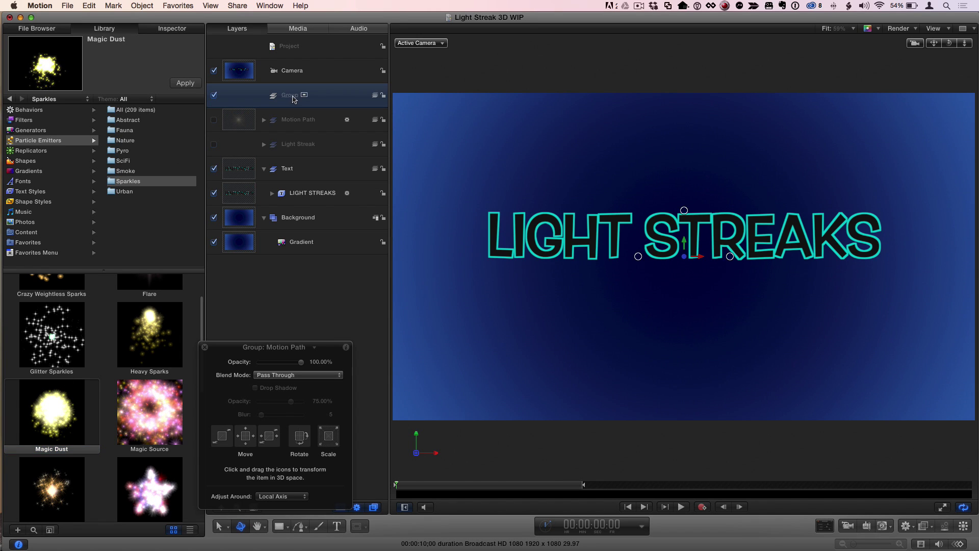
{"action": "left_click", "coordinate": [185, 83]}
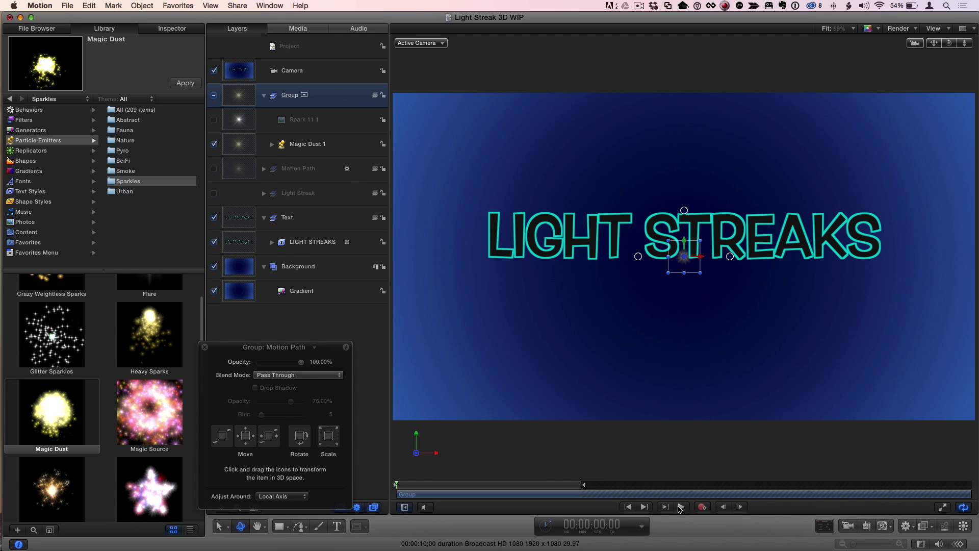
Play the project to preview the golden sparkles, then stop and return to the start
{"action": "left_click", "coordinate": [680, 506]}
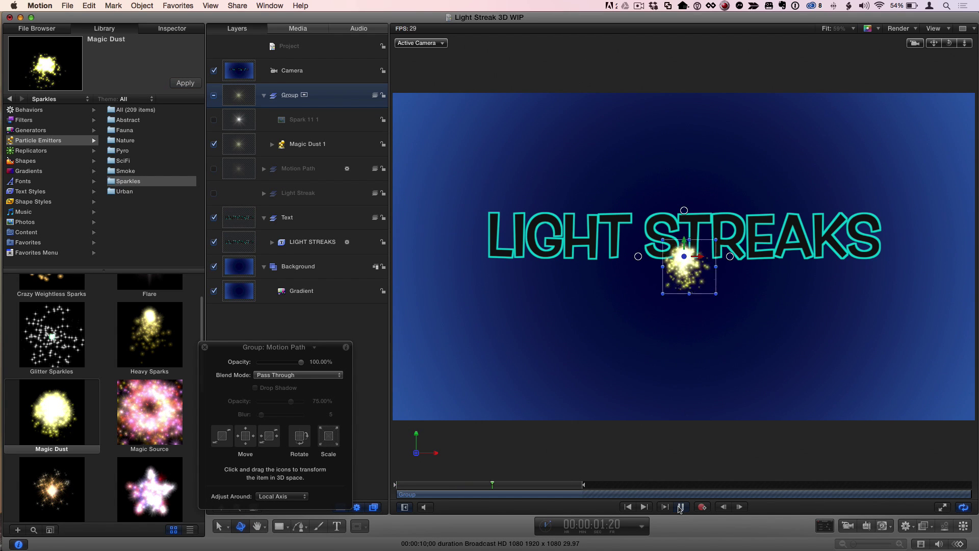
{"action": "key", "text": "space"}
{"action": "key", "text": "Home"}
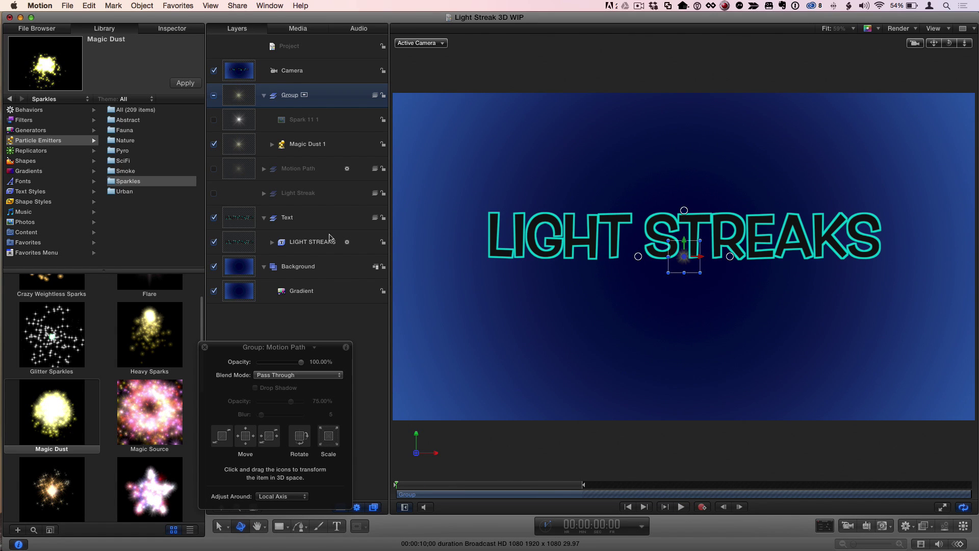
Add a Basic Motion > Motion Path behavior to the Magic Dust 1 emitter
{"action": "left_click", "coordinate": [306, 145]}
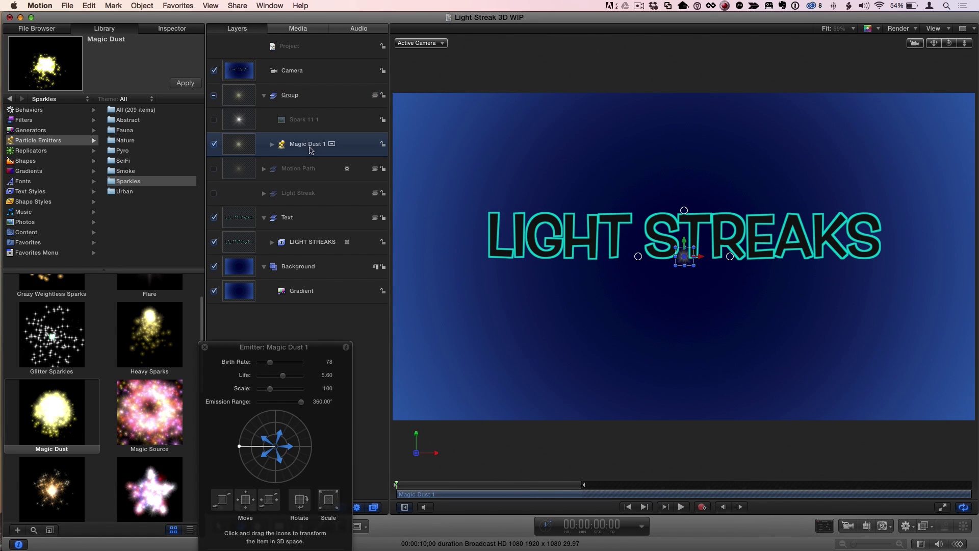
{"action": "left_click", "coordinate": [907, 525]}
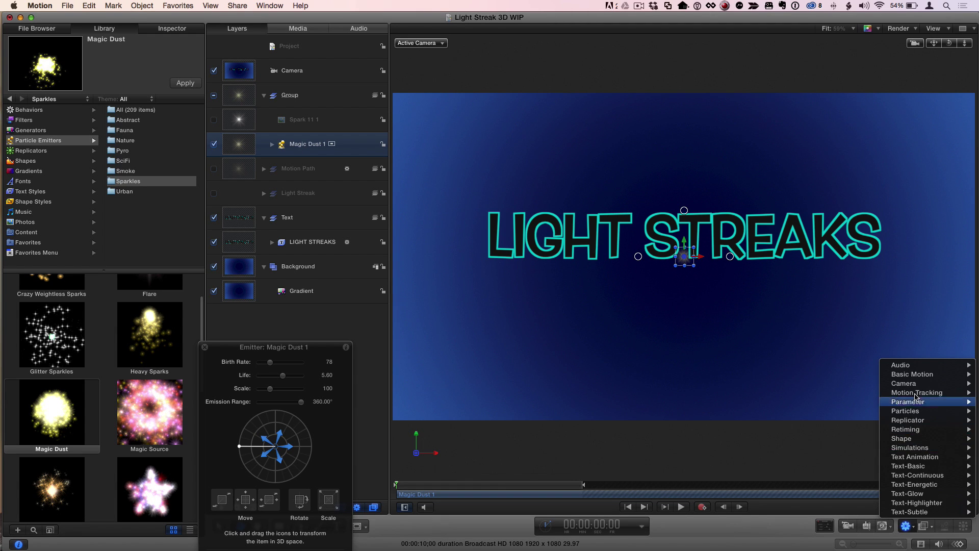
{"action": "mouse_move", "coordinate": [915, 377]}
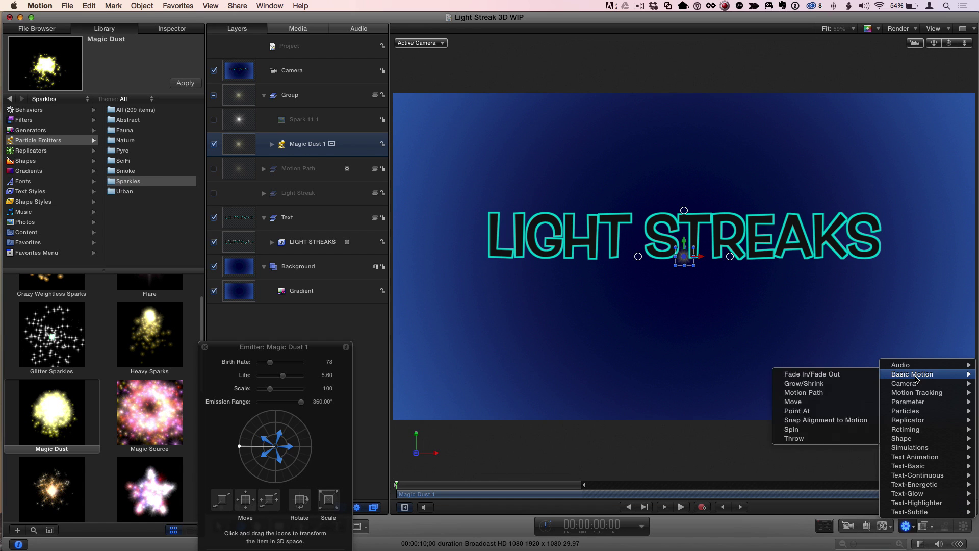
{"action": "left_click", "coordinate": [840, 396]}
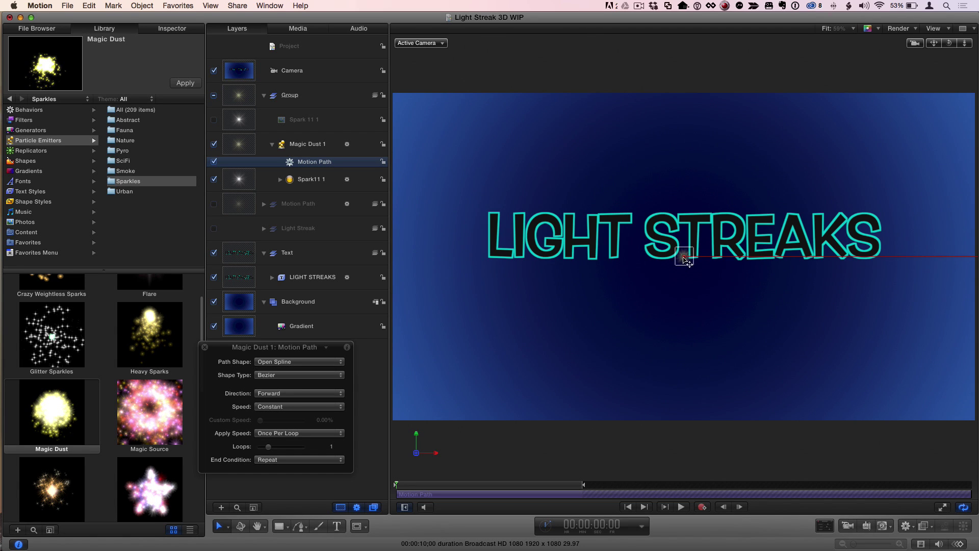
Move the path's start off the frame's left edge and extend it past the right edge
{"action": "left_click_drag", "start_coordinate": [684, 258], "coordinate": [423, 258]}
{"action": "left_click_drag", "start_coordinate": [829, 303], "coordinate": [764, 302]}
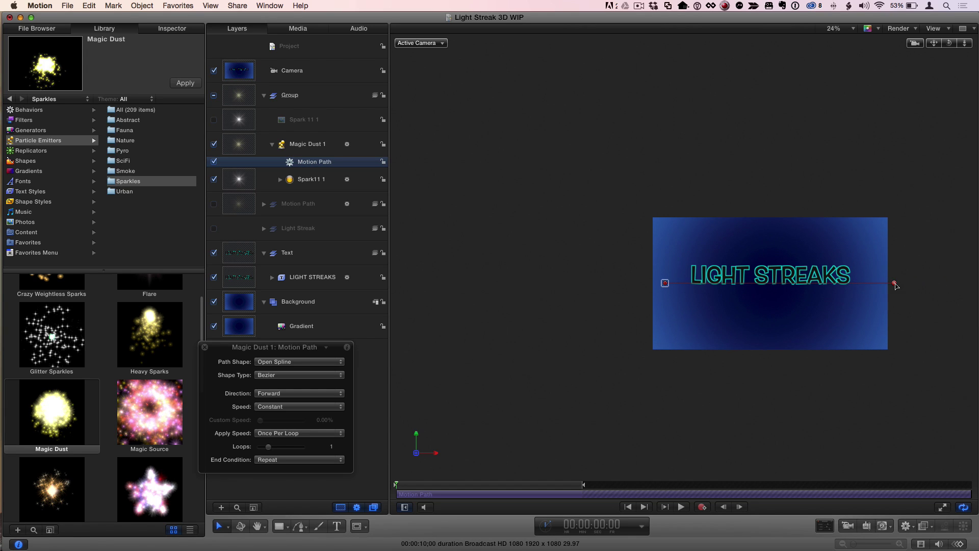
{"action": "left_click_drag", "start_coordinate": [665, 283], "coordinate": [639, 284]}
{"action": "key", "text": "shift+z"}
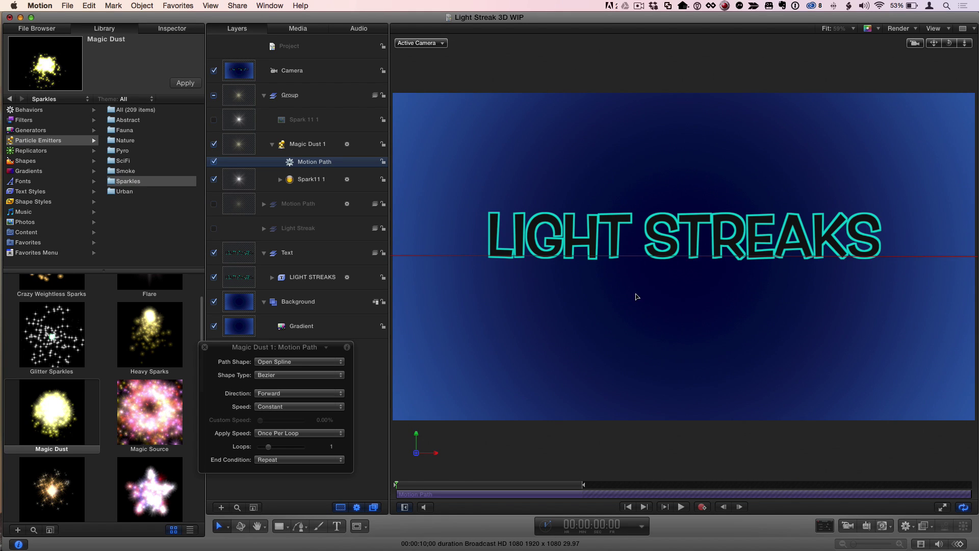
{"action": "double_click", "coordinate": [465, 256]}
{"action": "left_click", "coordinate": [644, 256]}
{"action": "left_click", "coordinate": [840, 256]}
End the play range at about four seconds and play back to preview the particle path
{"action": "left_click", "coordinate": [571, 486]}
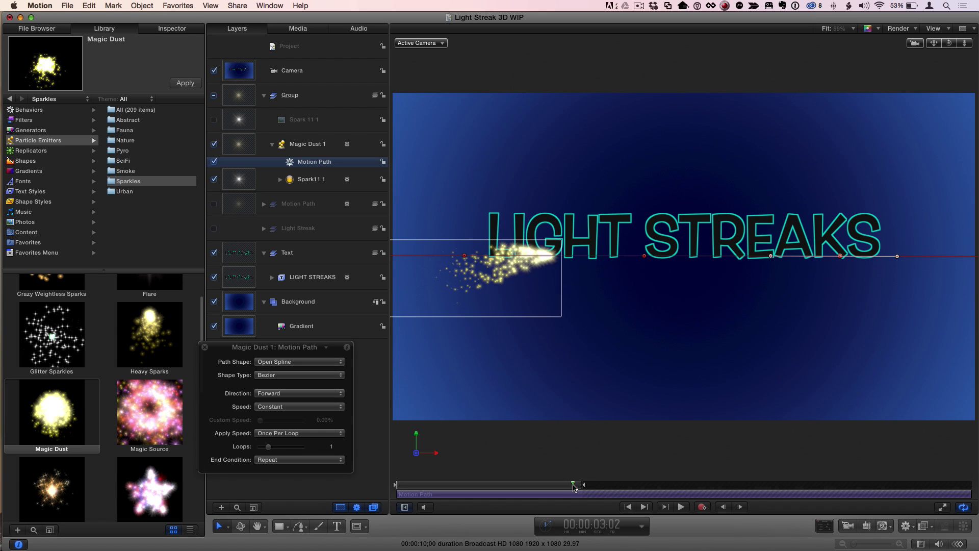
{"action": "left_click_drag", "start_coordinate": [571, 486], "coordinate": [642, 486]}
{"action": "key", "text": "m"}
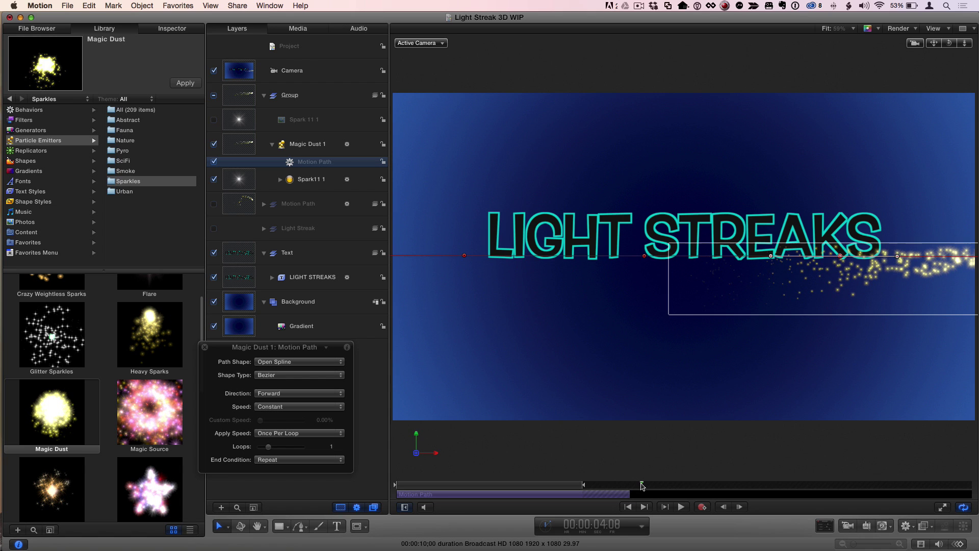
{"action": "key", "text": "alt+super+o"}
{"action": "left_click", "coordinate": [448, 484]}
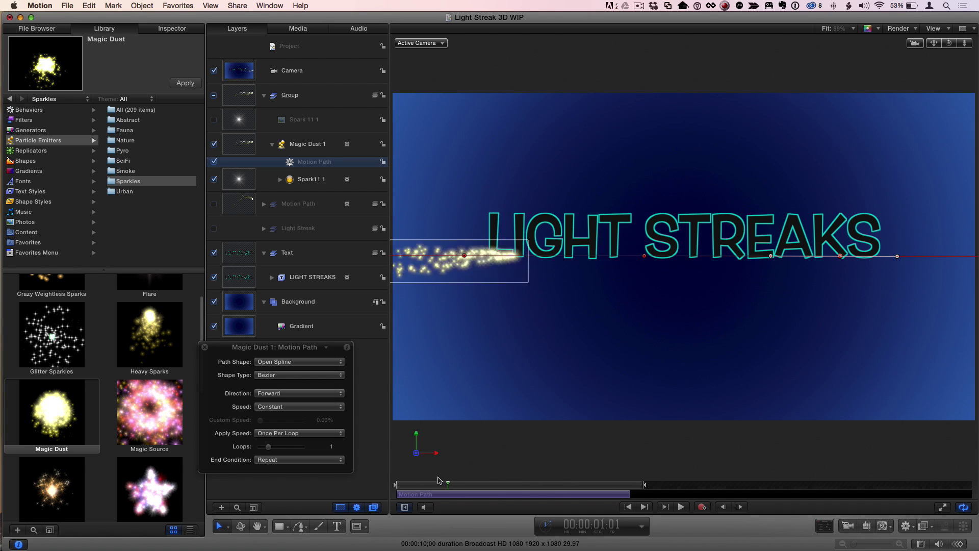
{"action": "key", "text": "space"}
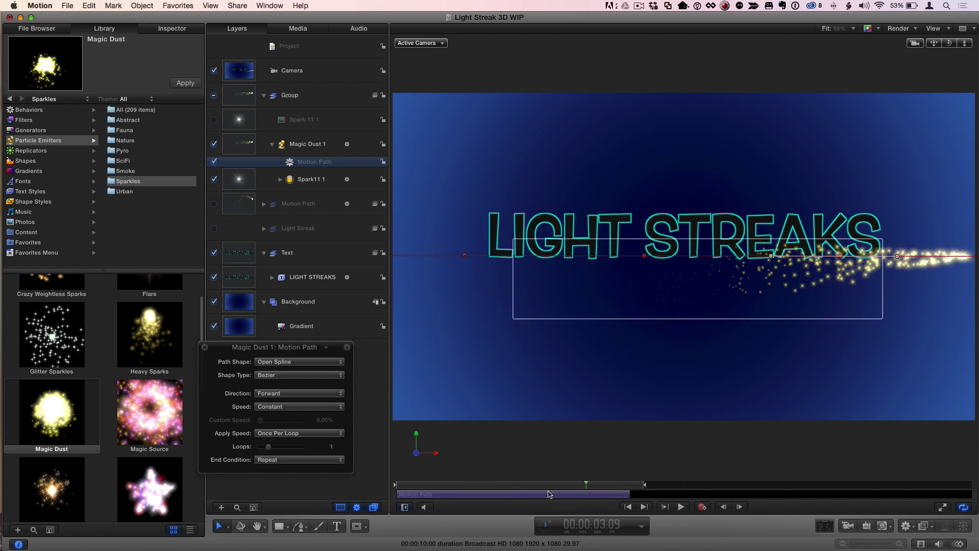
{"action": "left_click_drag", "start_coordinate": [549, 494], "coordinate": [427, 492]}
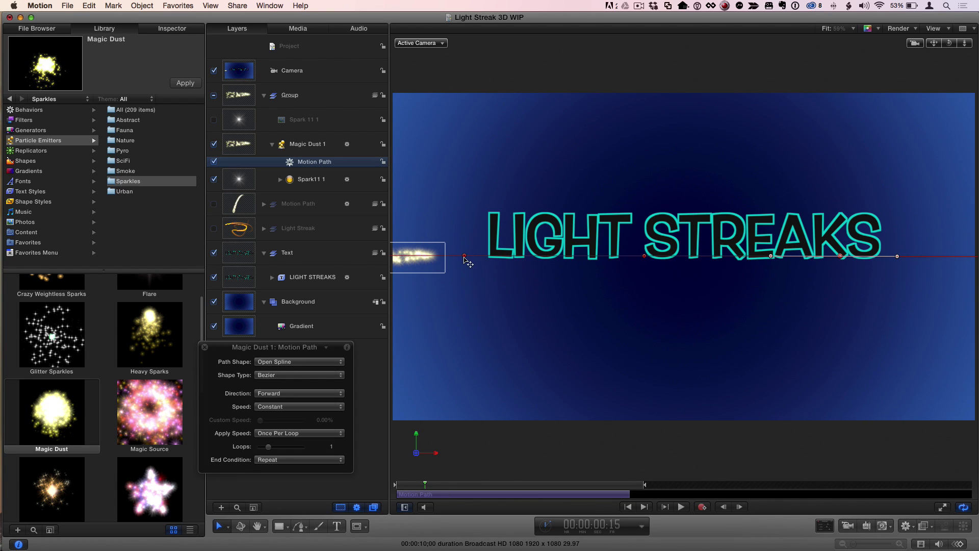
Drag the three path points above, below, then above the text to form a wave, and scrub to preview
{"action": "left_click_drag", "start_coordinate": [464, 256], "coordinate": [471, 177]}
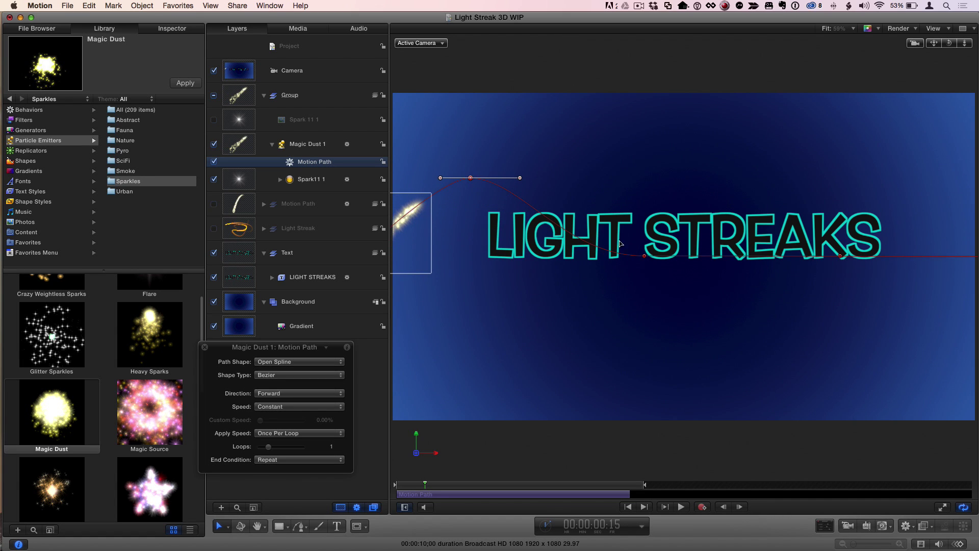
{"action": "left_click_drag", "start_coordinate": [646, 255], "coordinate": [648, 304]}
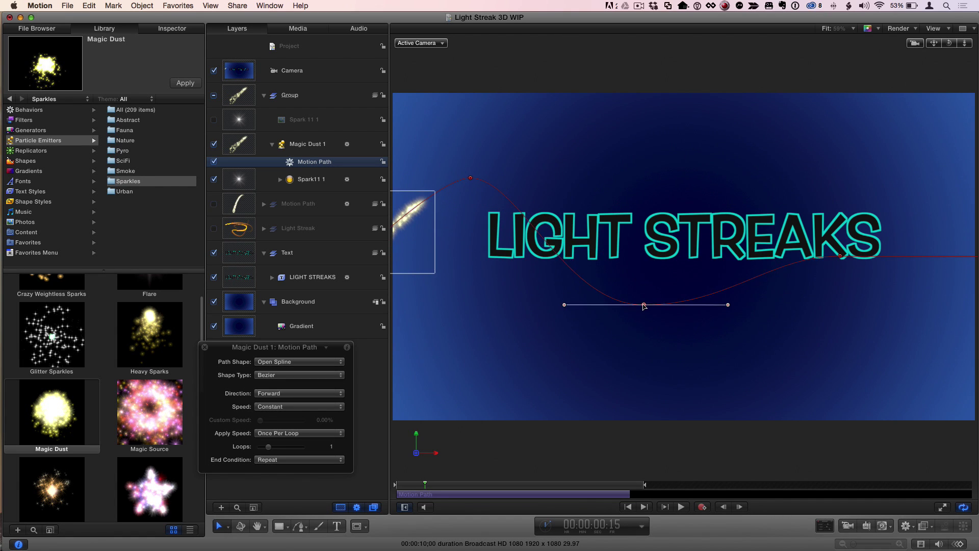
{"action": "left_click_drag", "start_coordinate": [842, 257], "coordinate": [834, 194]}
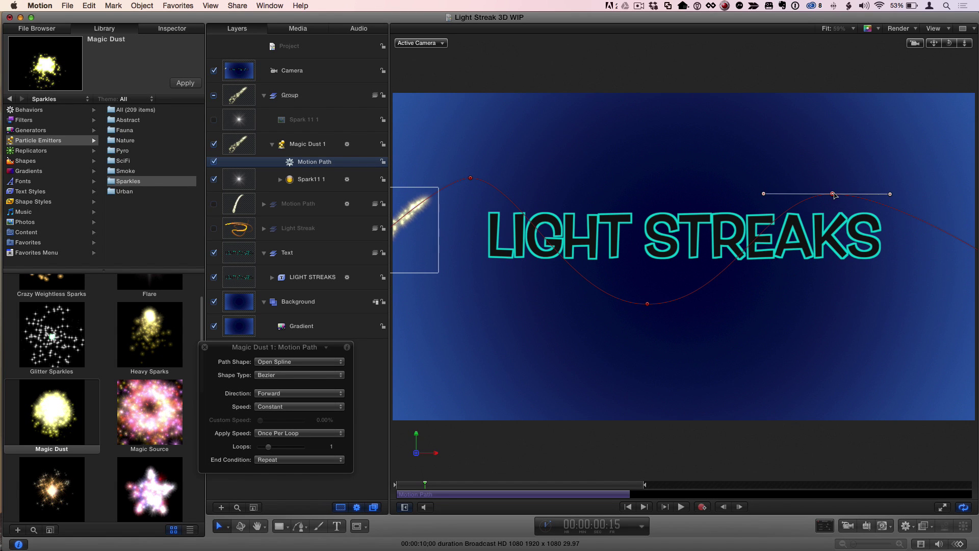
{"action": "left_click_drag", "start_coordinate": [425, 484], "coordinate": [466, 487]}
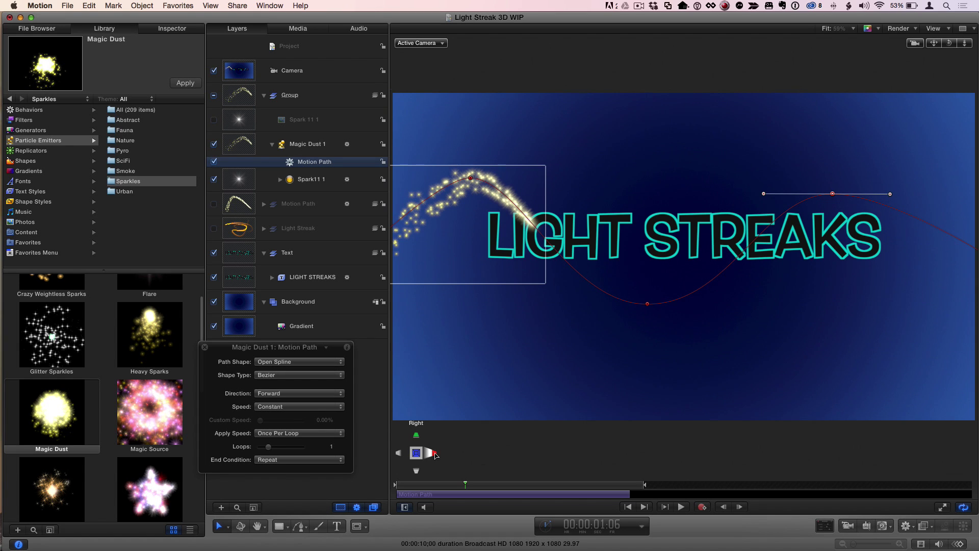
{"action": "left_click", "coordinate": [434, 453]}
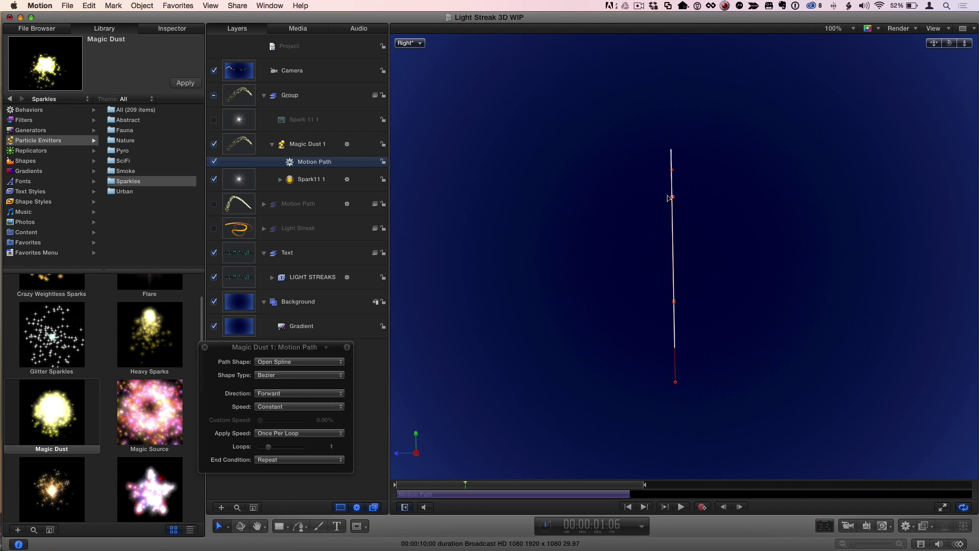
In the Right view, drag the path points left and right to stagger their depths, then deselect
{"action": "left_click_drag", "start_coordinate": [670, 198], "coordinate": [647, 198]}
{"action": "left_click_drag", "start_coordinate": [674, 301], "coordinate": [718, 305]}
{"action": "left_click_drag", "start_coordinate": [672, 171], "coordinate": [695, 169]}
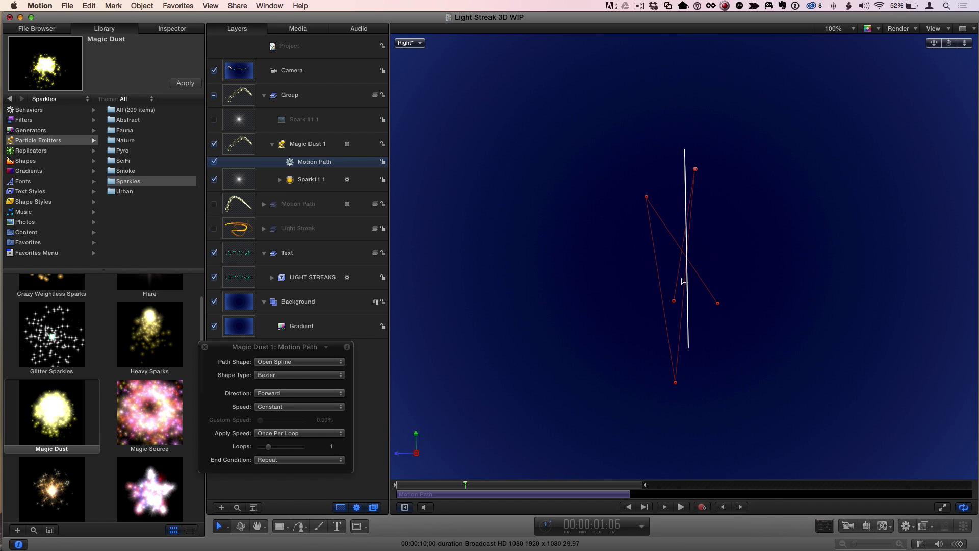
{"action": "left_click_drag", "start_coordinate": [681, 308], "coordinate": [643, 297]}
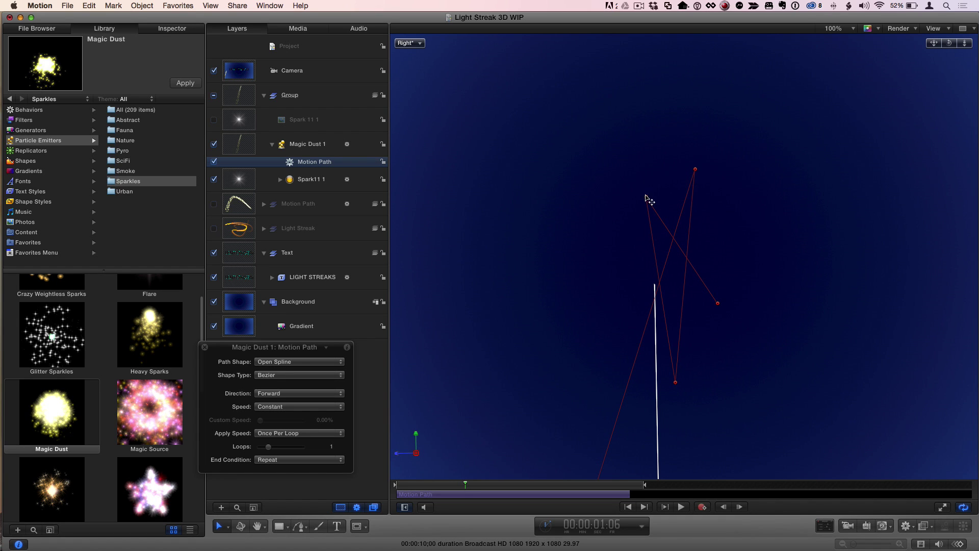
{"action": "left_click_drag", "start_coordinate": [646, 198], "coordinate": [581, 193]}
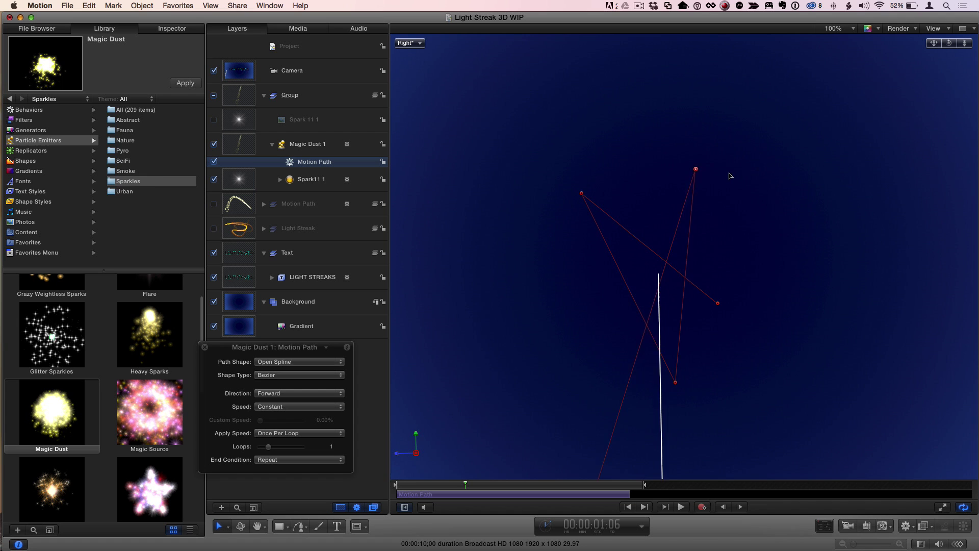
{"action": "left_click_drag", "start_coordinate": [695, 169], "coordinate": [755, 176]}
{"action": "left_click", "coordinate": [679, 386]}
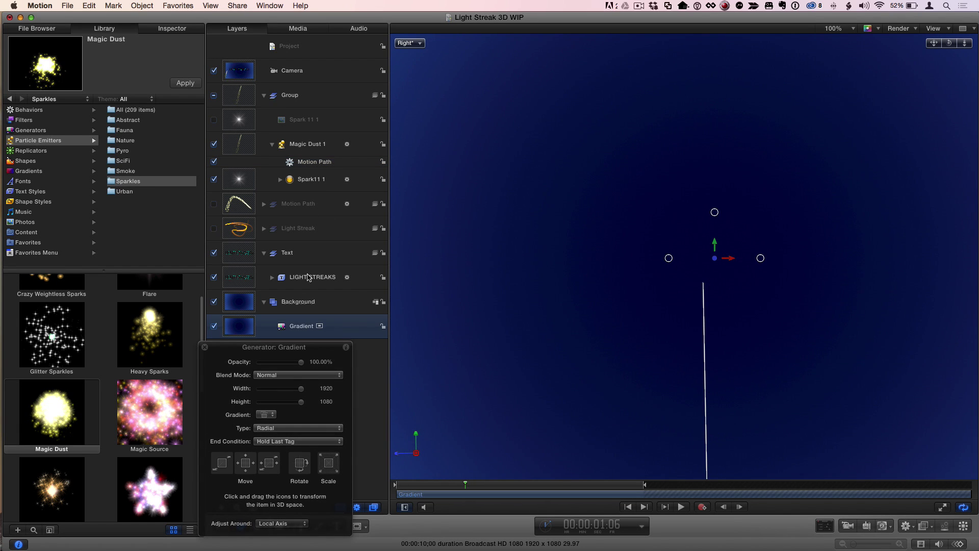
Show the Magic Dust 1 Motion Path behavior's Control Points in the Behaviors Inspector
{"action": "left_click", "coordinate": [311, 163]}
{"action": "left_click", "coordinate": [175, 32]}
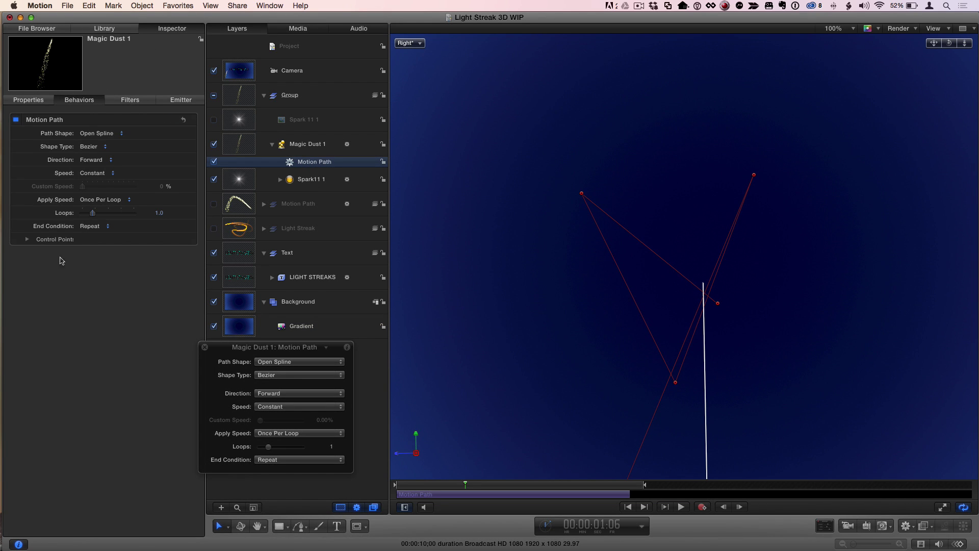
{"action": "left_click", "coordinate": [27, 239]}
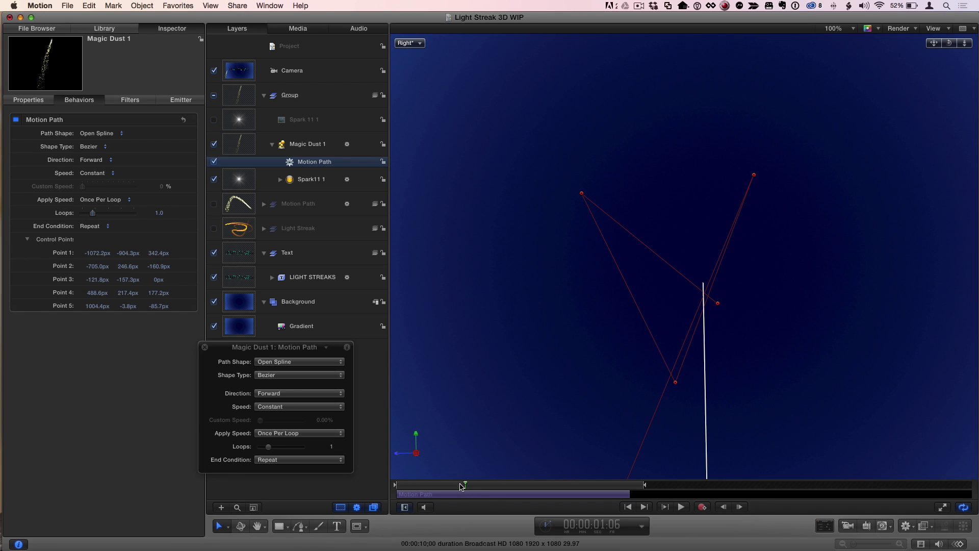
Advance the playhead and view the scene through the Active Camera
{"action": "left_click_drag", "start_coordinate": [461, 486], "coordinate": [547, 494]}
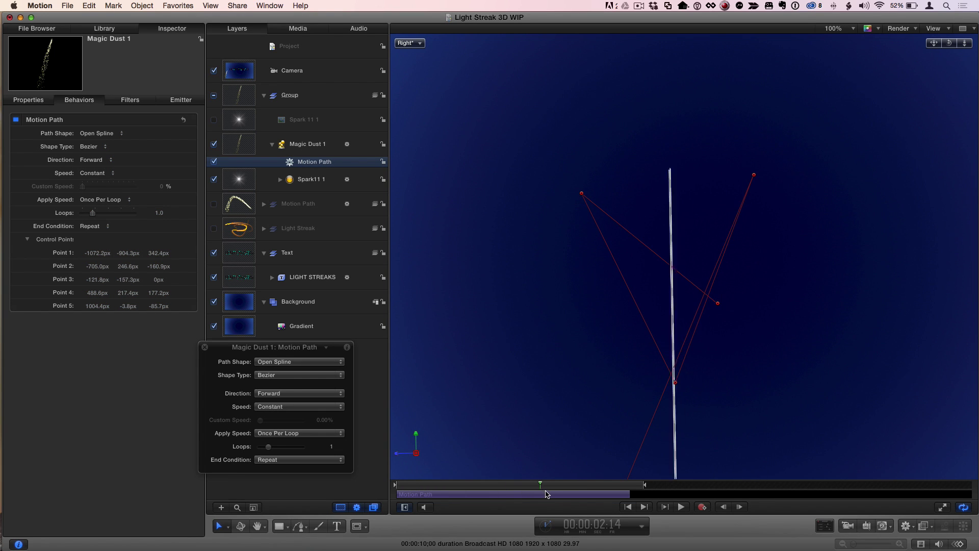
{"action": "double_click", "coordinate": [949, 43]}
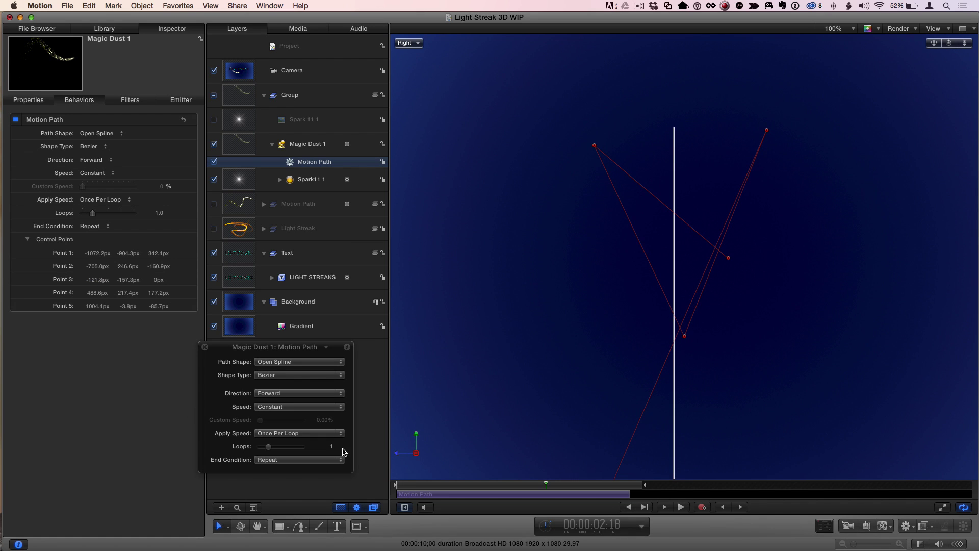
{"action": "key", "text": "shift+z"}
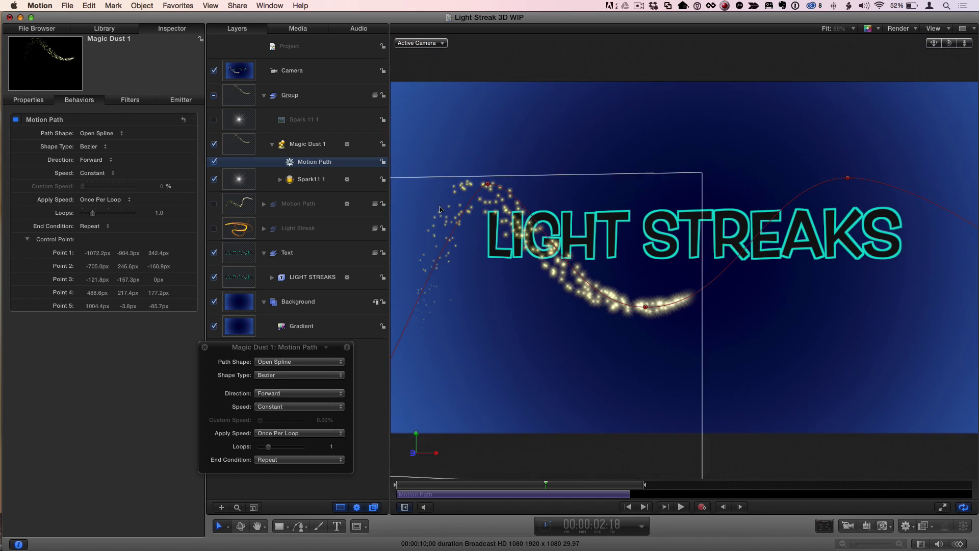
In the orbited 3D view, pull control point 2 left and move point 4 out right
{"action": "left_click_drag", "start_coordinate": [438, 485], "coordinate": [522, 493]}
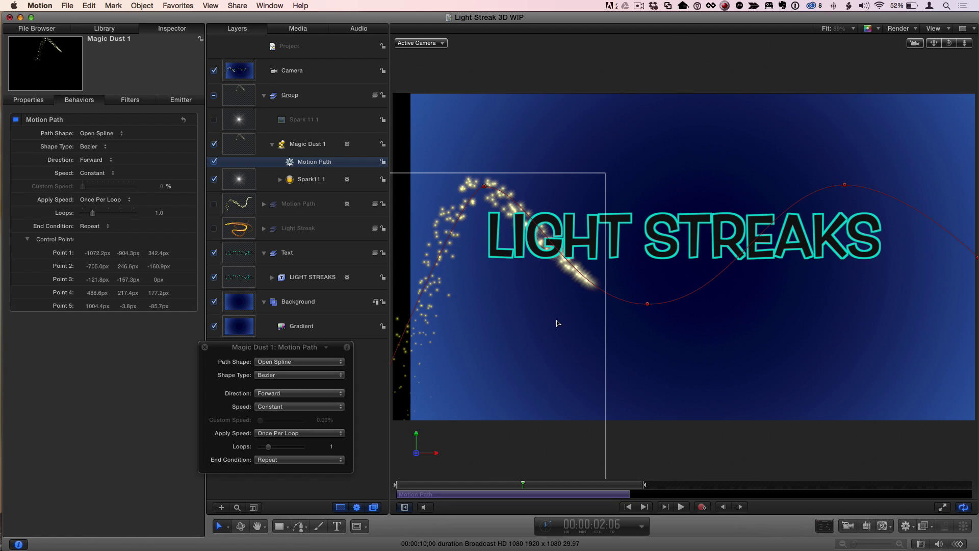
{"action": "left_click_drag", "start_coordinate": [949, 43], "coordinate": [913, 45]}
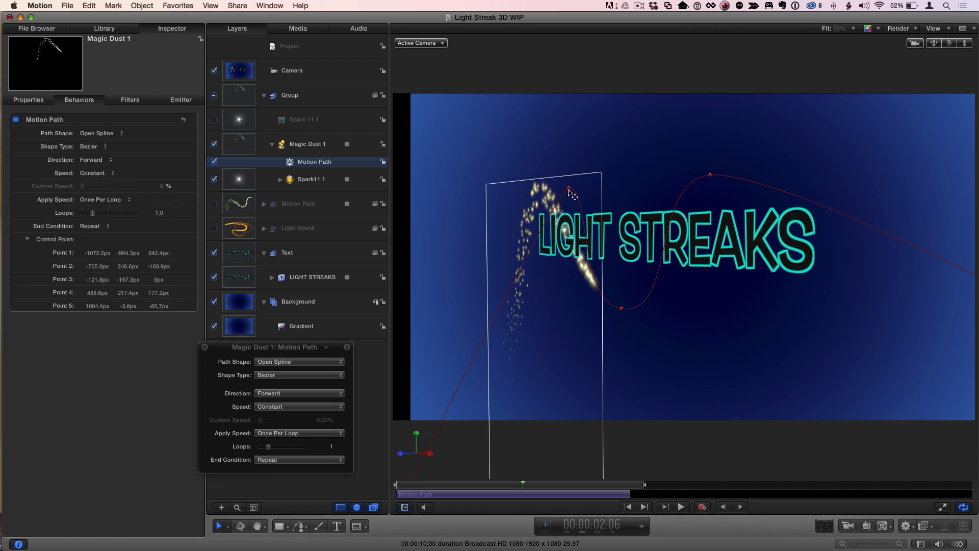
{"action": "left_click_drag", "start_coordinate": [570, 189], "coordinate": [513, 198]}
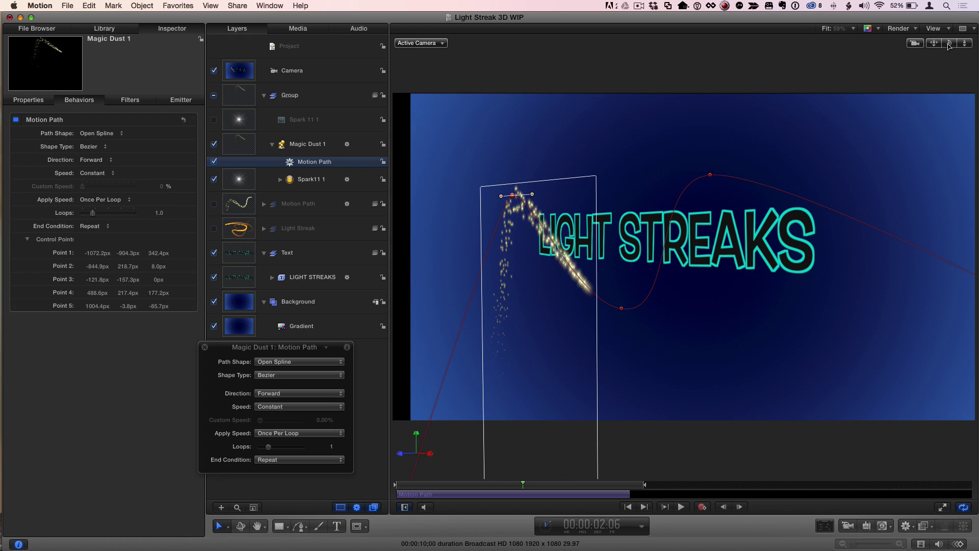
{"action": "left_click_drag", "start_coordinate": [948, 45], "coordinate": [686, 153]}
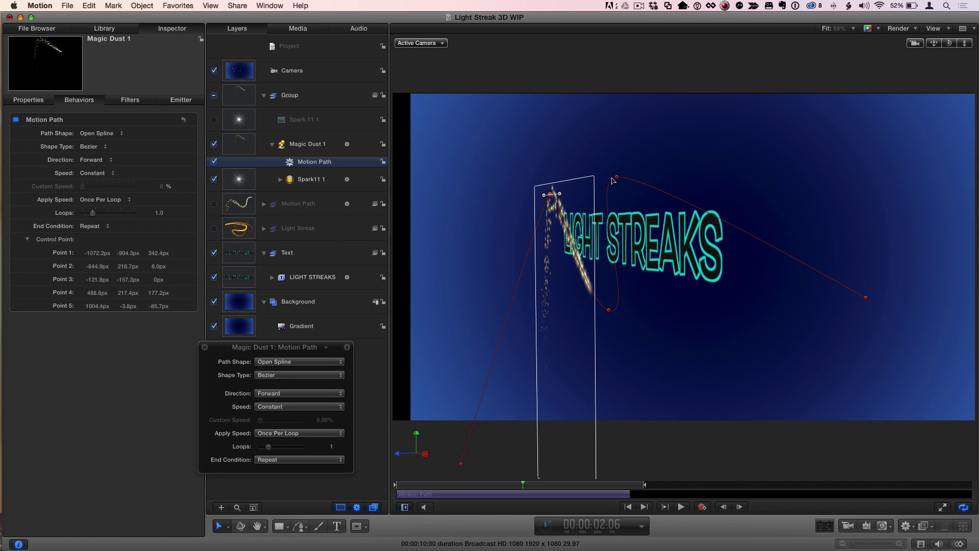
{"action": "left_click_drag", "start_coordinate": [614, 179], "coordinate": [740, 184]}
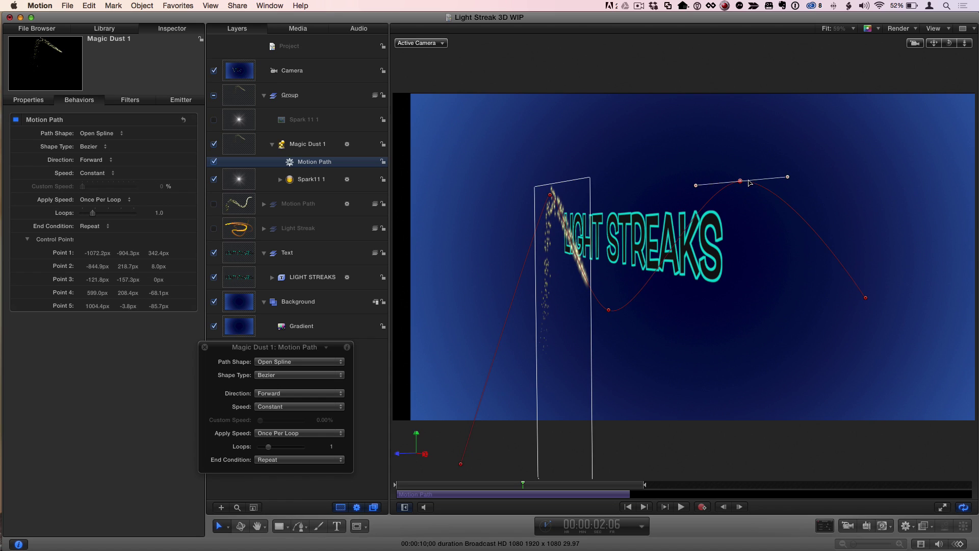
{"action": "left_click_drag", "start_coordinate": [748, 180], "coordinate": [740, 179]}
Push point 4 back in depth, move point 2 further left, and raise point 1 to 542.4px
{"action": "left_click_drag", "start_coordinate": [156, 294], "coordinate": [159, 296]}
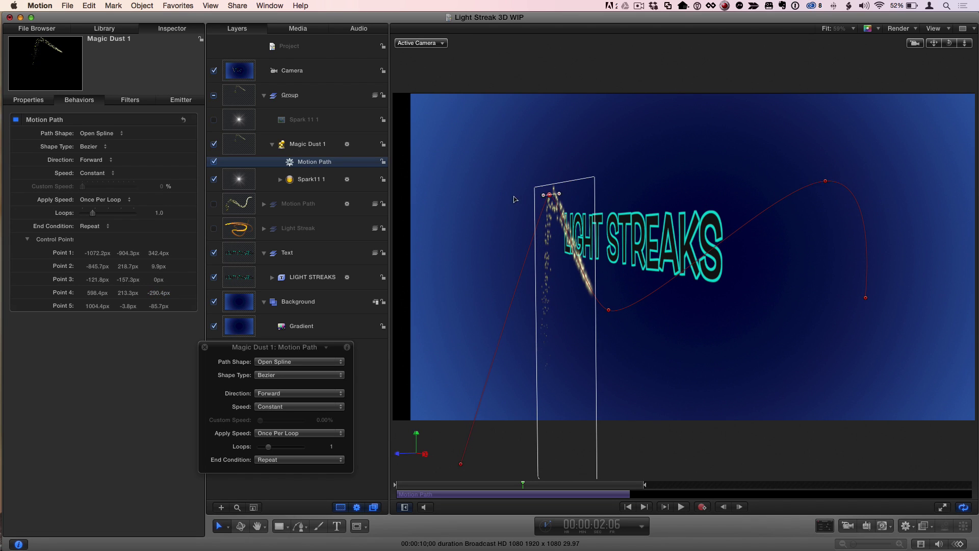
{"action": "left_click_drag", "start_coordinate": [550, 194], "coordinate": [484, 198]}
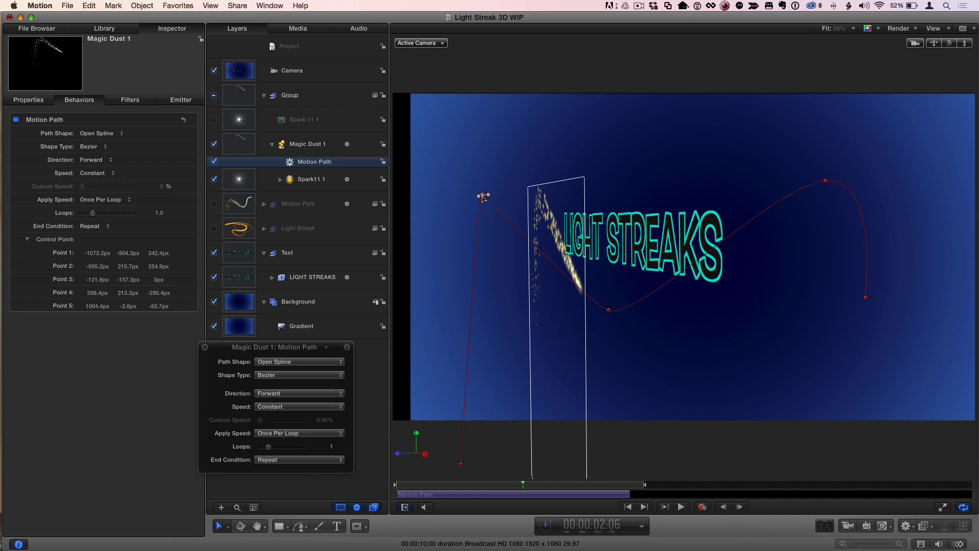
{"action": "left_click_drag", "start_coordinate": [154, 257], "coordinate": [154, 253]}
{"action": "mouse_move", "coordinate": [417, 481]}
{"action": "left_mouse_down"}
{"action": "mouse_move", "coordinate": [404, 485]}
{"action": "mouse_move", "coordinate": [638, 472]}
{"action": "left_mouse_up"}
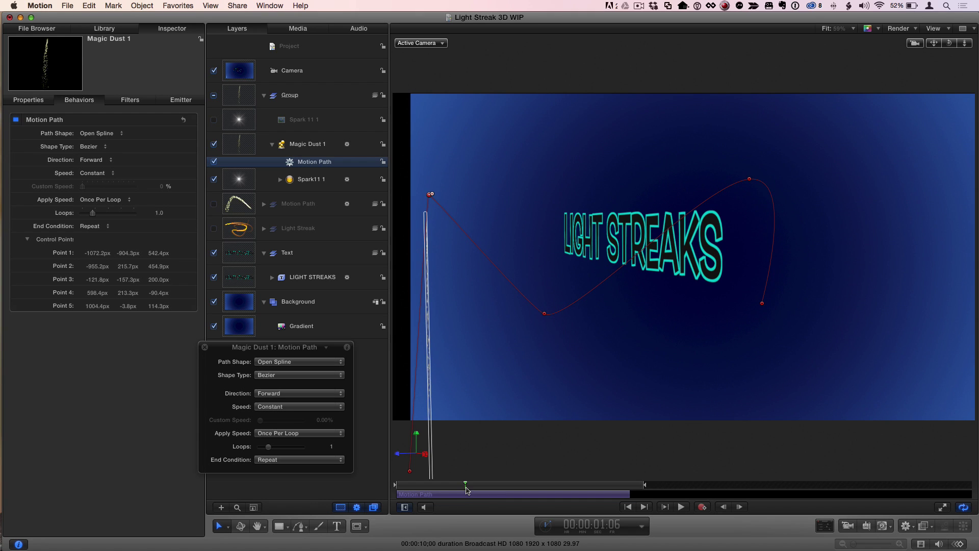
From the first frame, select the Magic Dust 1 emitter and play the particles along the path
{"action": "key", "text": "Home"}
{"action": "left_click", "coordinate": [307, 147]}
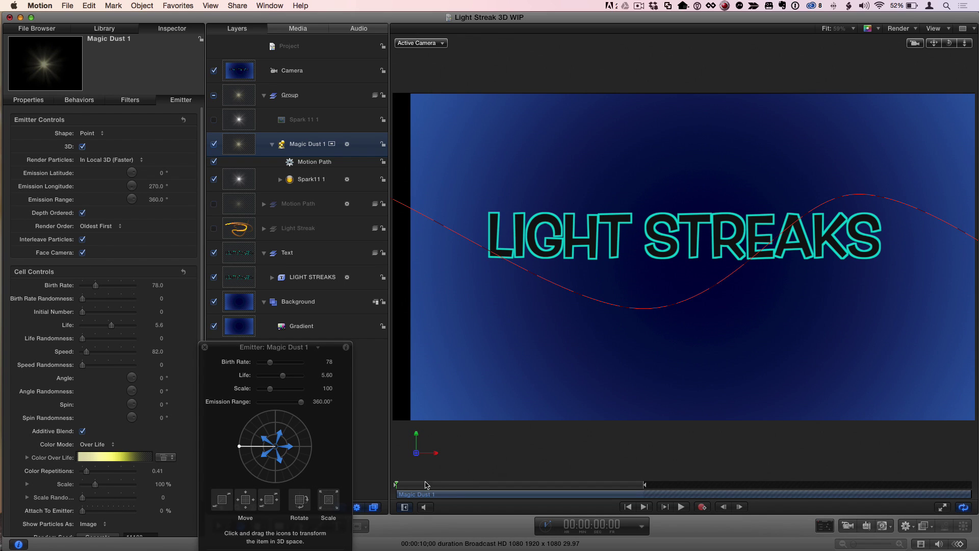
{"action": "key", "text": "space"}
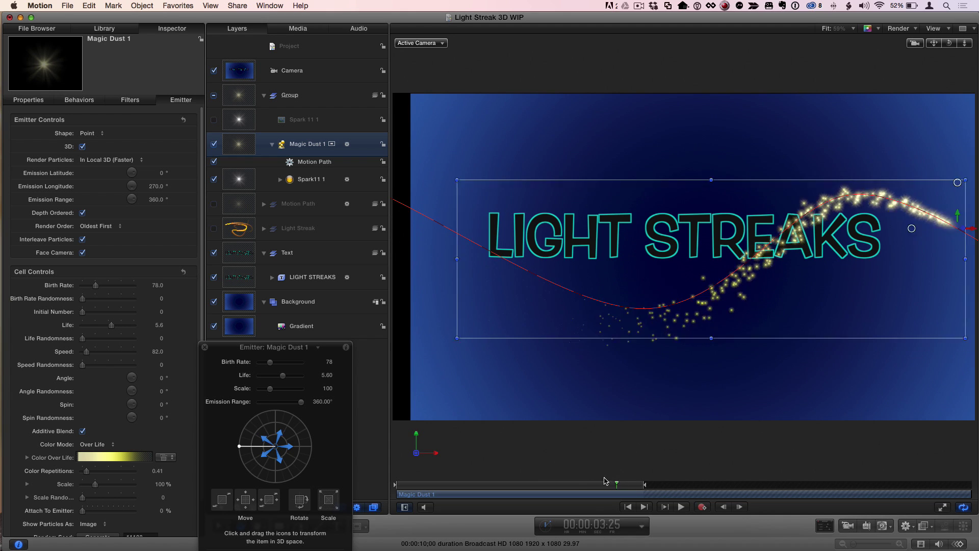
{"action": "left_click_drag", "start_coordinate": [616, 480], "coordinate": [580, 478]}
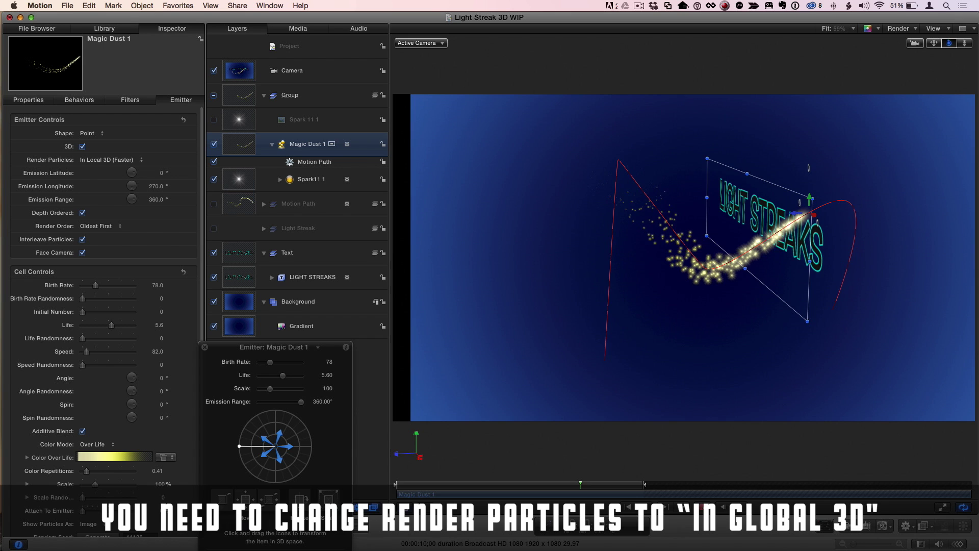
Move the upper-right path point further right and pull Bezier handles from the top point
{"action": "left_click", "coordinate": [310, 163]}
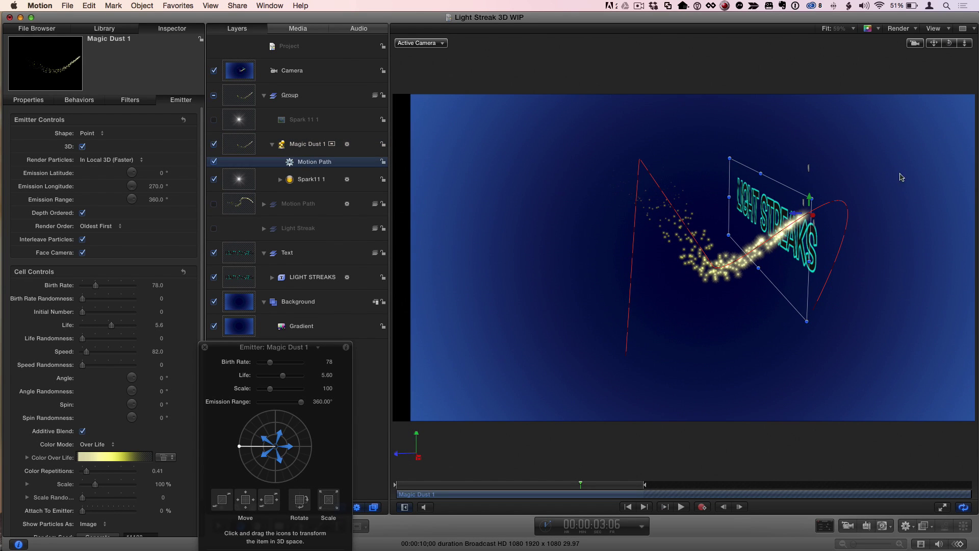
{"action": "left_click_drag", "start_coordinate": [844, 203], "coordinate": [905, 200]}
{"action": "left_click", "coordinate": [641, 160]}
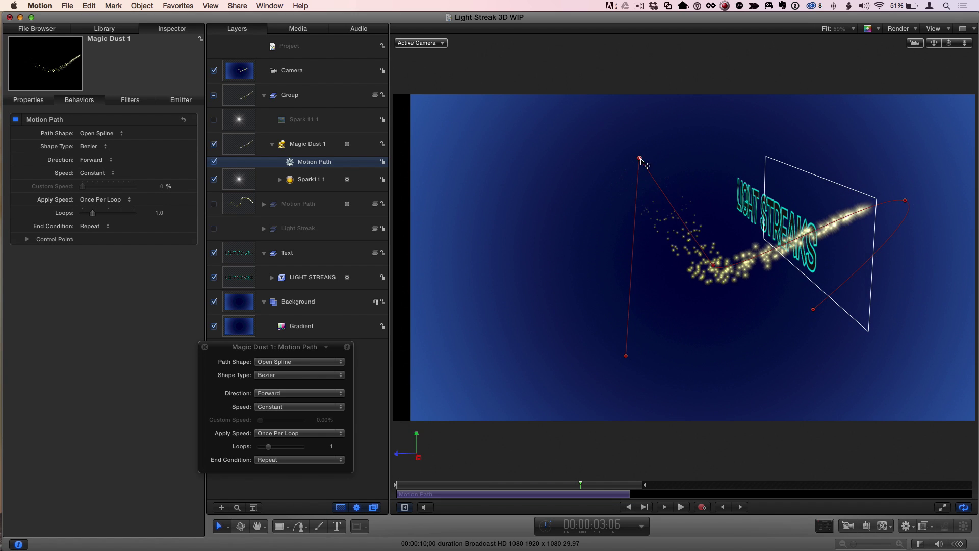
{"action": "left_click_drag", "start_coordinate": [640, 158], "coordinate": [689, 163]}
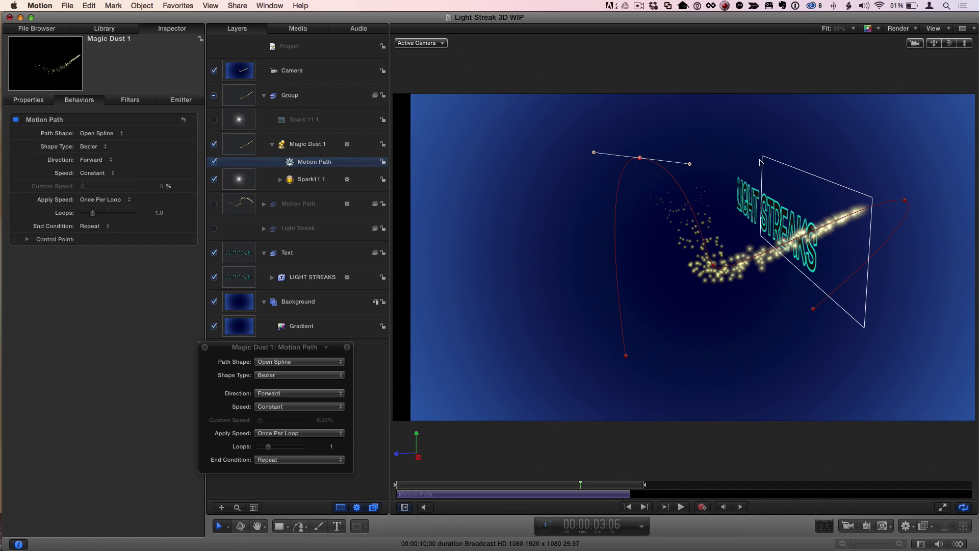
Check the curved path in depth, then return to the first frame and front camera view
{"action": "left_click_drag", "start_coordinate": [949, 44], "coordinate": [897, 46]}
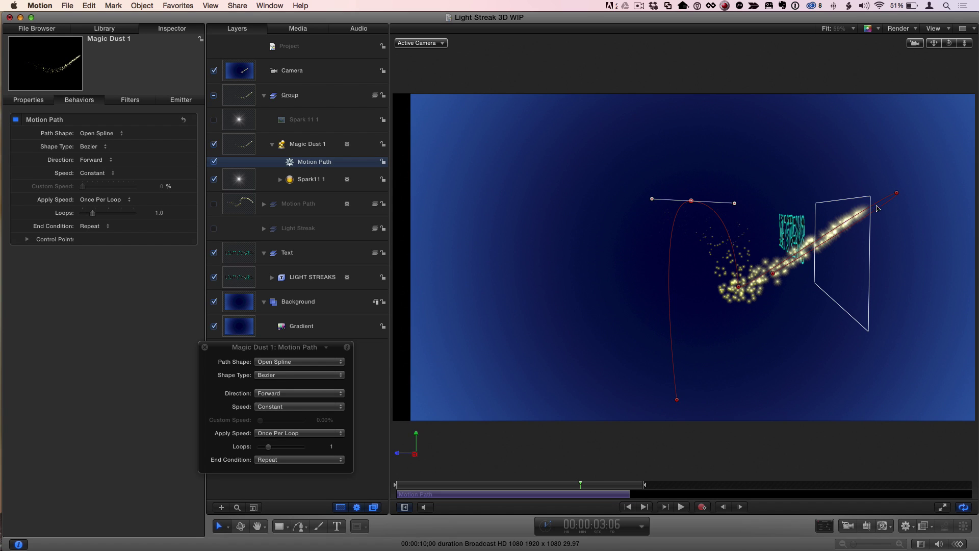
{"action": "key", "text": "Home"}
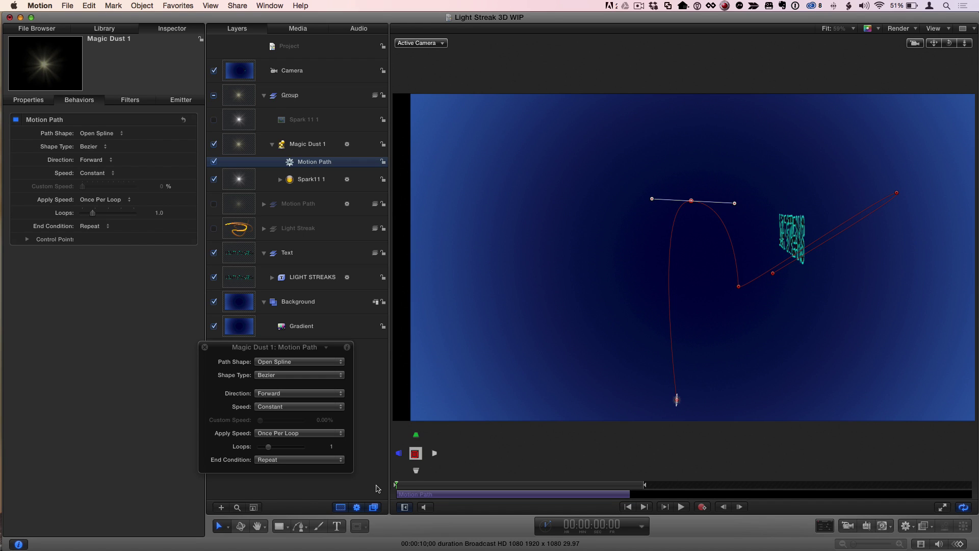
{"action": "double_click", "coordinate": [949, 43]}
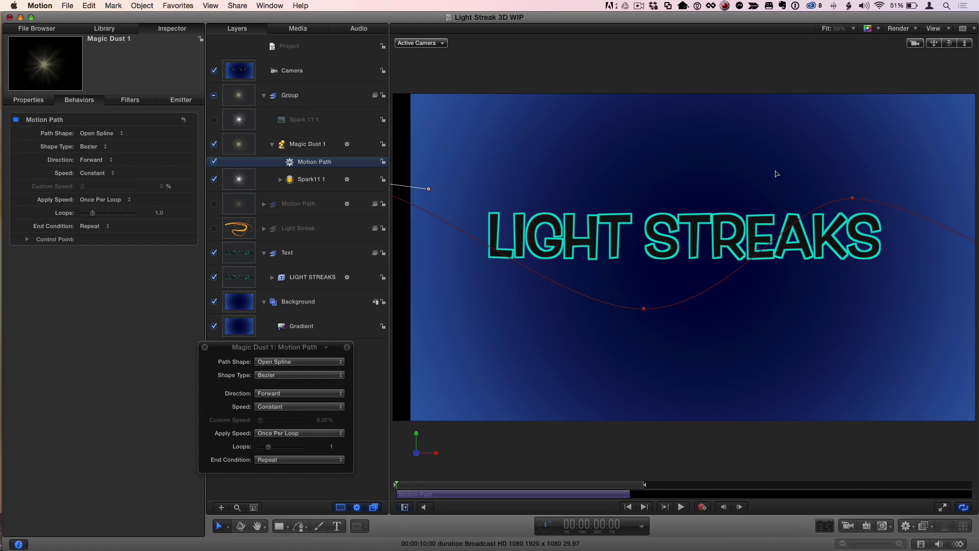
{"action": "left_click_drag", "start_coordinate": [444, 488], "coordinate": [600, 484]}
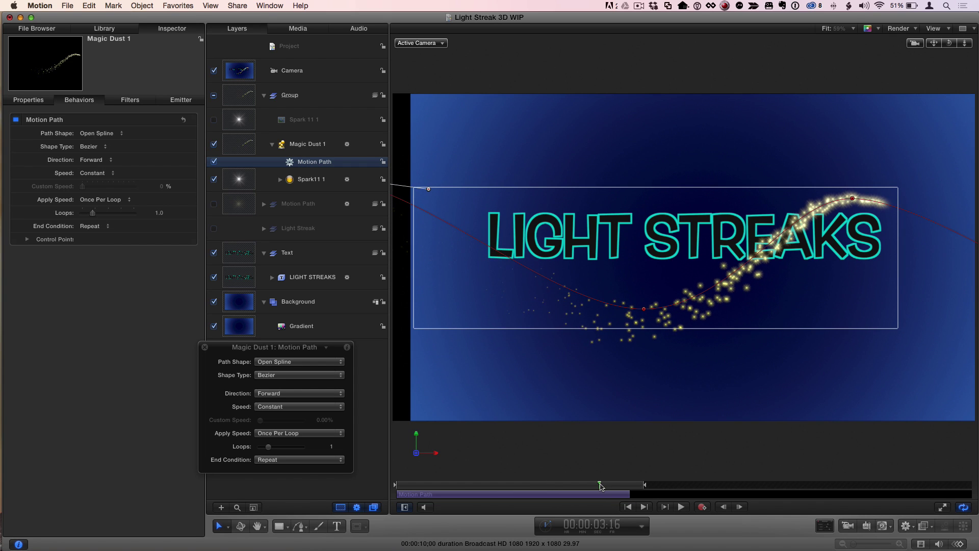